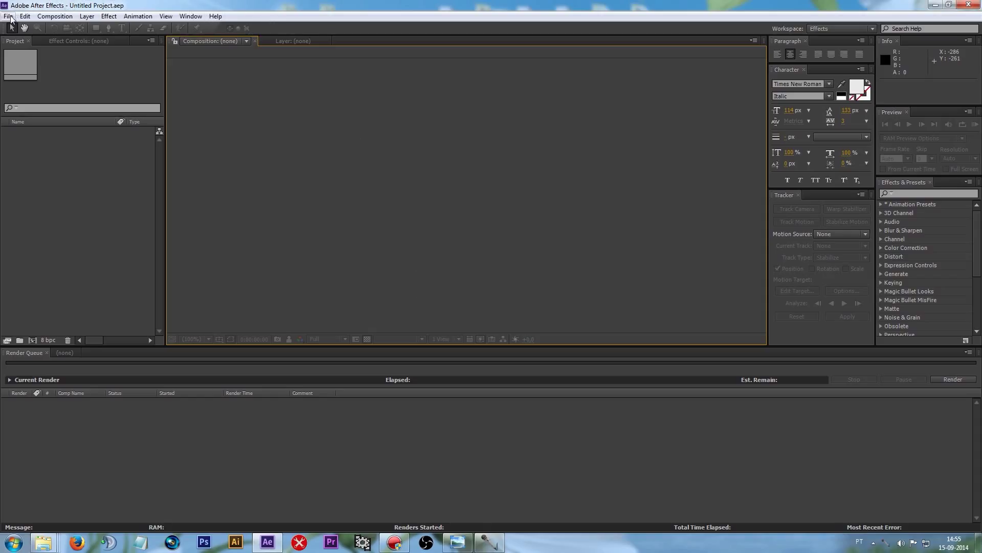
Step: Create the 1920×1080 Tutorial_Planet composition at 30 fps, 15 seconds long, on a black background
{"action": "left_click", "coordinate": [55, 16]}
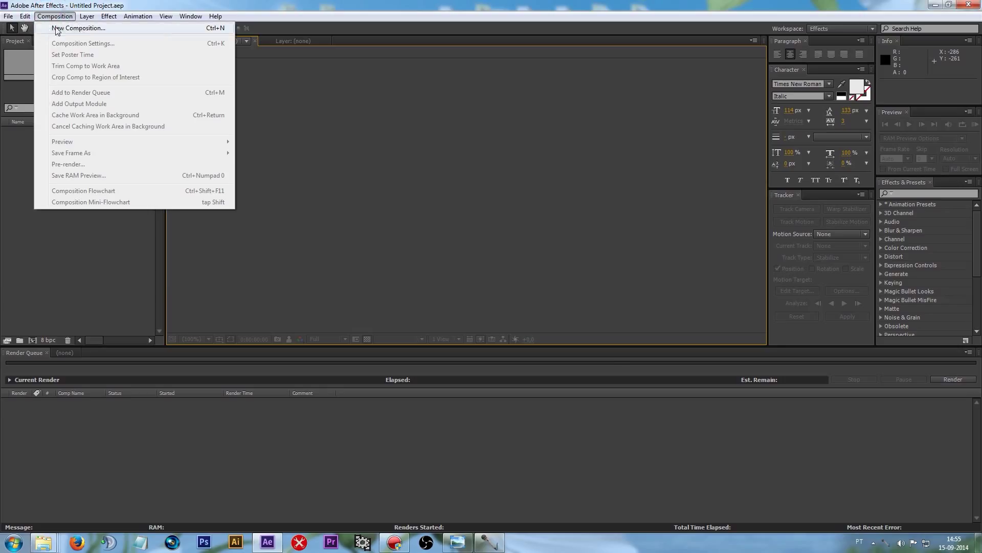
{"action": "left_click", "coordinate": [56, 28]}
{"action": "left_click", "coordinate": [484, 169]}
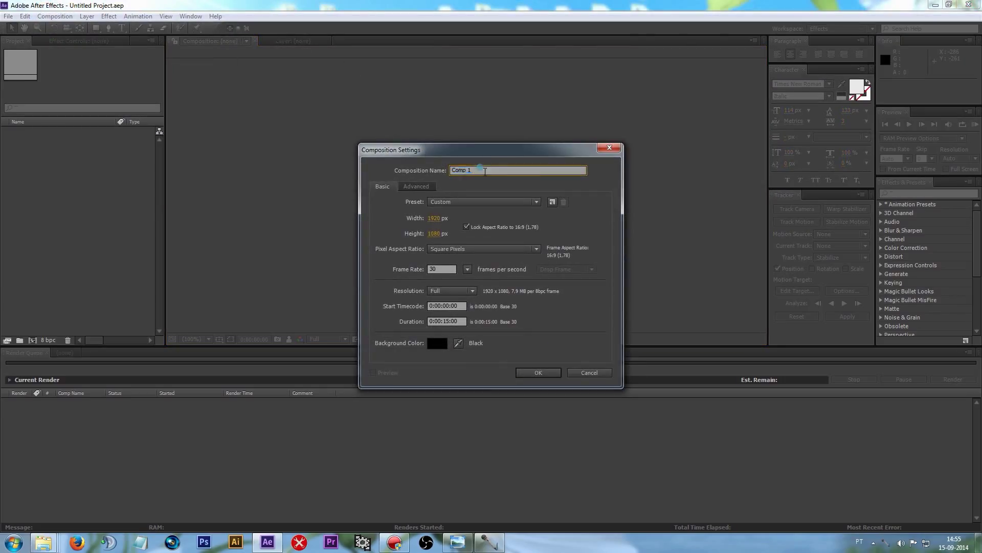
{"action": "double_click", "coordinate": [485, 171]}
{"action": "type", "text": "Tutorial_Planet"}
{"action": "left_click", "coordinate": [435, 268]}
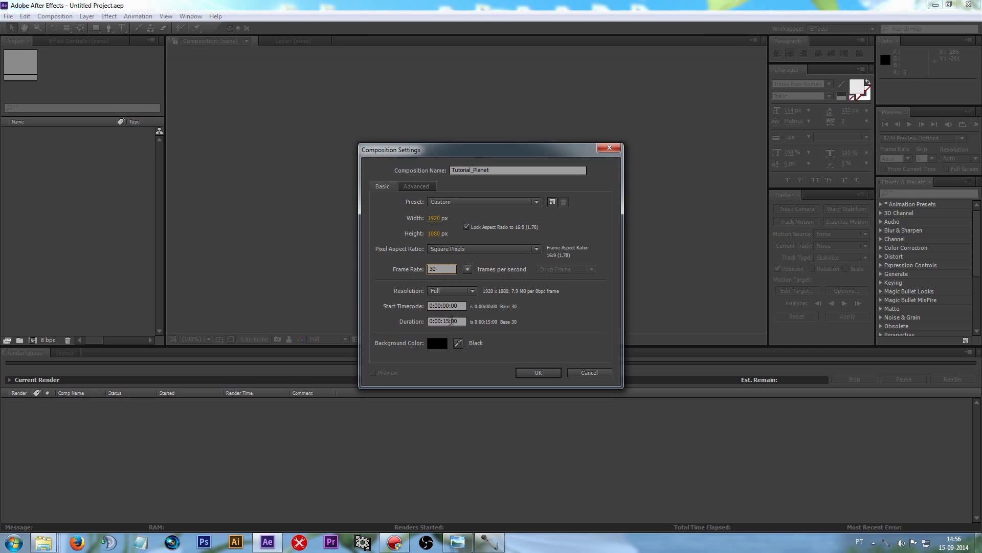
{"action": "left_click", "coordinate": [441, 321]}
{"action": "double_click", "coordinate": [450, 321]}
{"action": "left_click", "coordinate": [536, 374]}
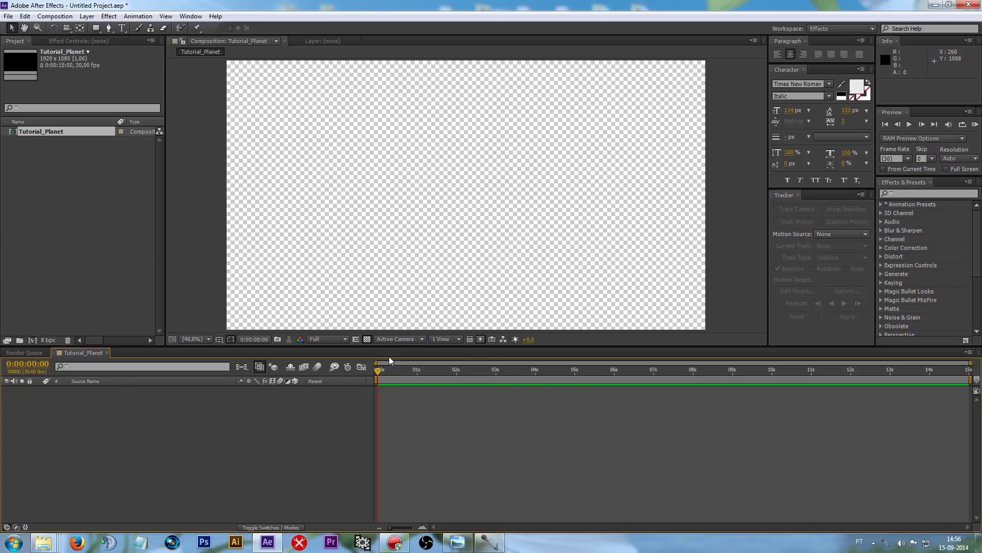
{"action": "left_click", "coordinate": [366, 340]}
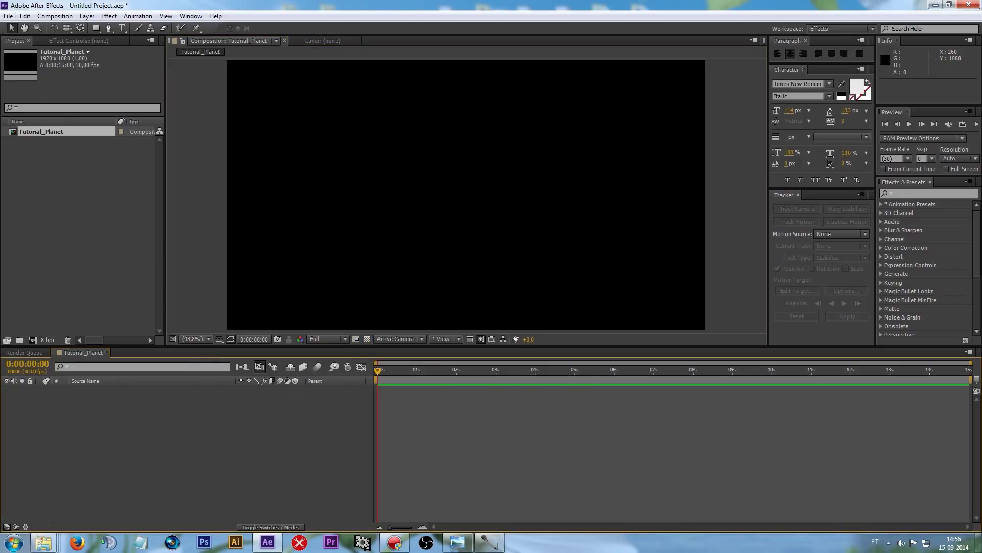
Step: Refresh the Planet folder in Explorer and drag earth-map-huge.jpg into the After Effects Project panel
{"action": "mouse_move", "coordinate": [44, 542]}
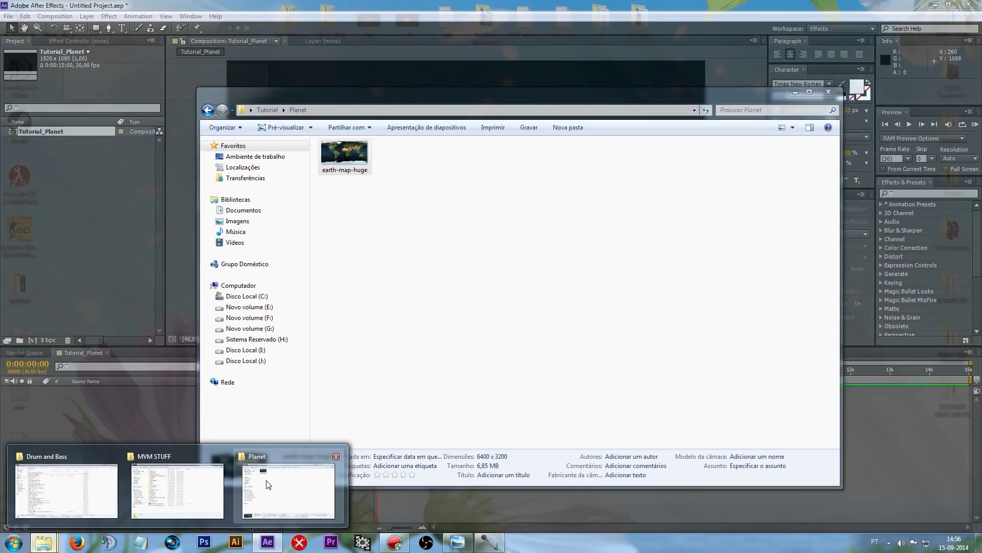
{"action": "left_click", "coordinate": [267, 484]}
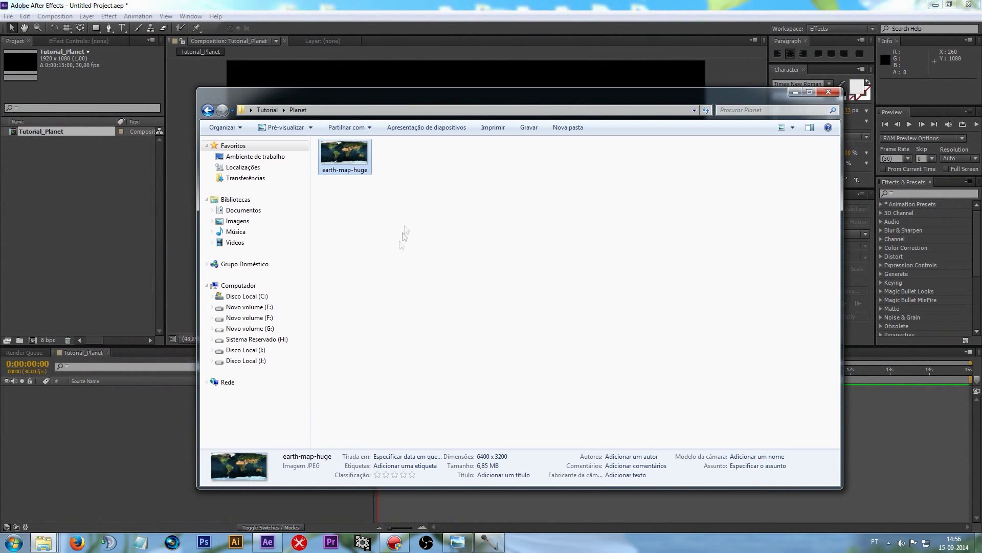
{"action": "right_click", "coordinate": [387, 190]}
{"action": "left_click", "coordinate": [433, 242]}
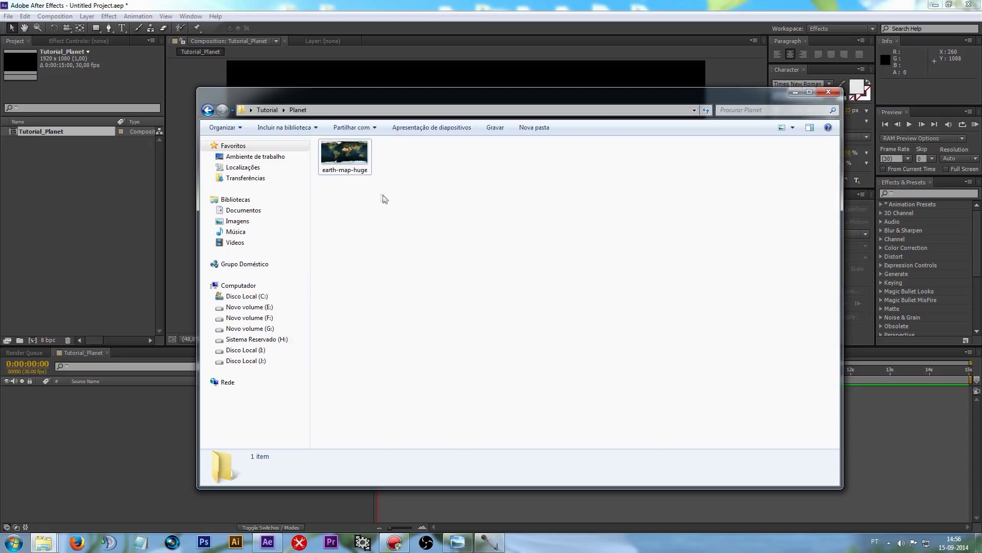
{"action": "left_click", "coordinate": [352, 173]}
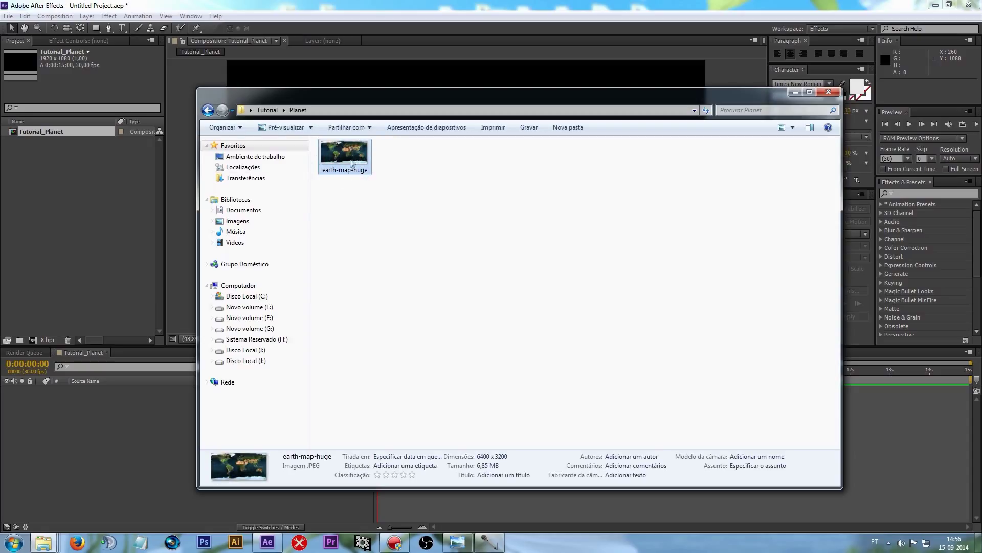
{"action": "mouse_move", "coordinate": [352, 173]}
{"action": "left_mouse_down"}
{"action": "mouse_move", "coordinate": [317, 200]}
{"action": "mouse_move", "coordinate": [335, 175]}
{"action": "left_mouse_up"}
{"action": "left_click_drag", "start_coordinate": [338, 163], "coordinate": [67, 196]}
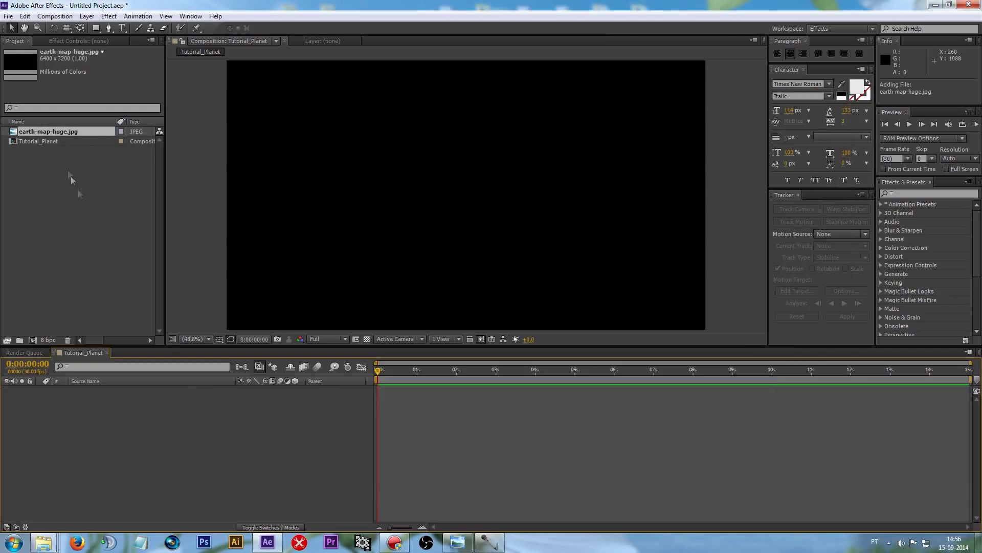
Step: Place earth-map-huge.jpg as a layer in Tutorial_Planet and apply Effect > Perspective > CC Sphere to it
{"action": "left_click_drag", "start_coordinate": [31, 128], "coordinate": [123, 413]}
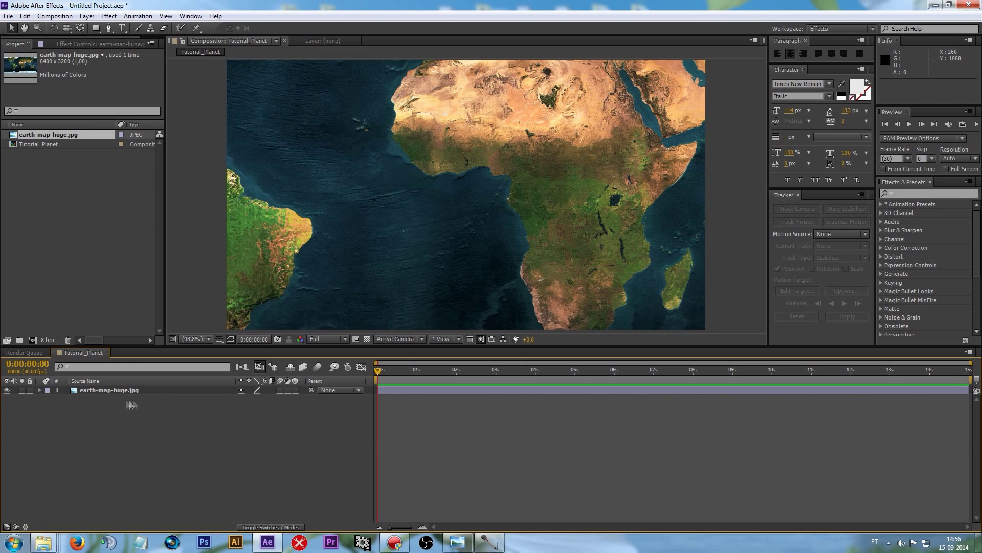
{"action": "left_click", "coordinate": [99, 391]}
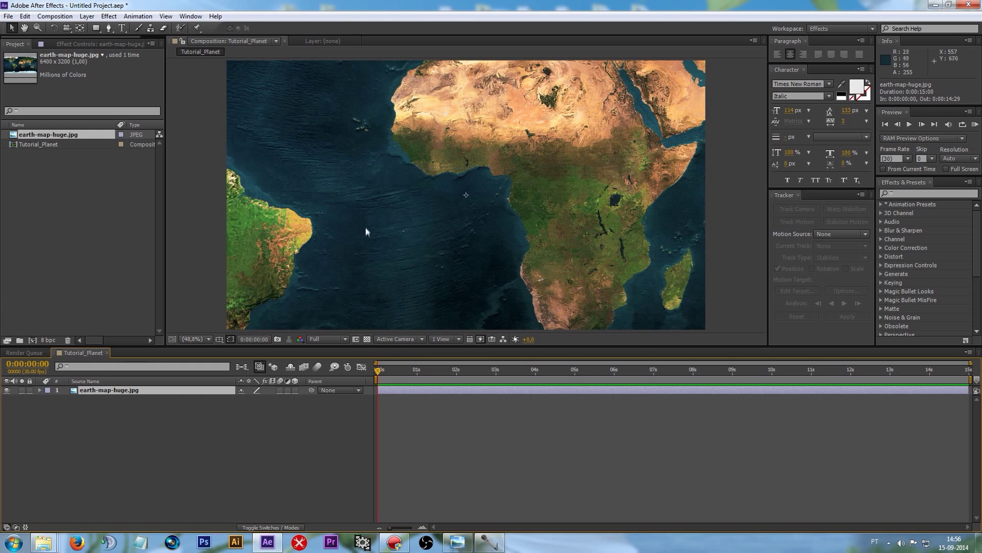
{"action": "left_click", "coordinate": [193, 339]}
{"action": "left_click", "coordinate": [199, 352]}
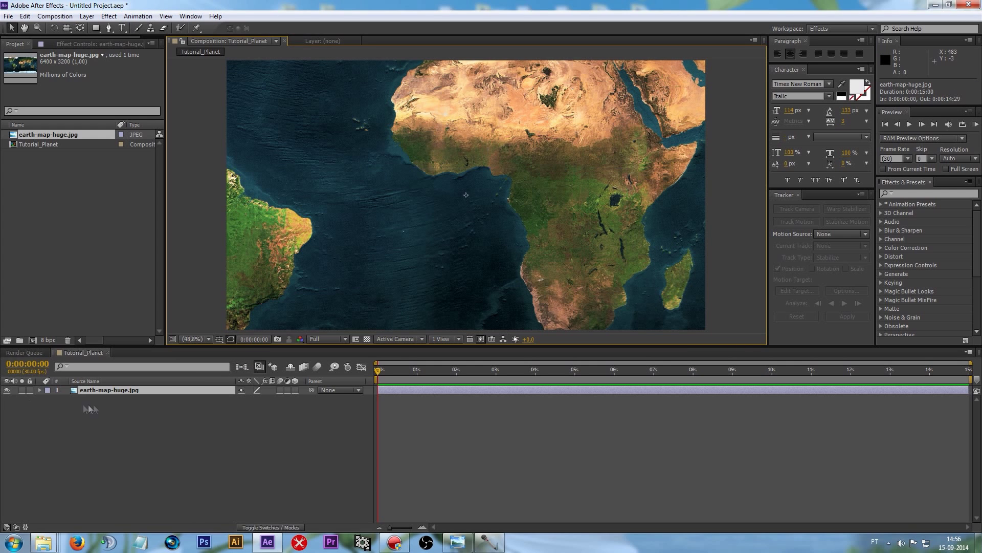
{"action": "left_click", "coordinate": [99, 390]}
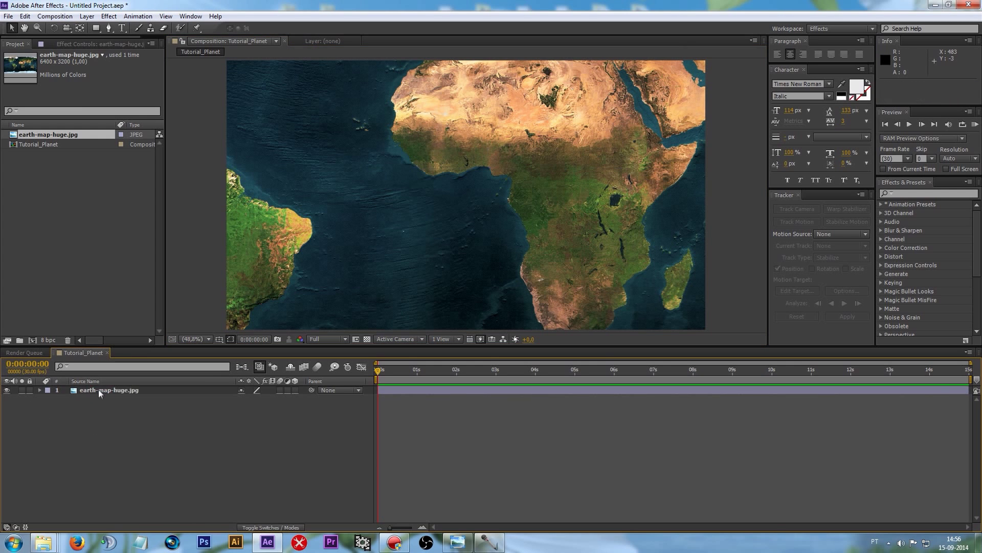
{"action": "left_click", "coordinate": [109, 16]}
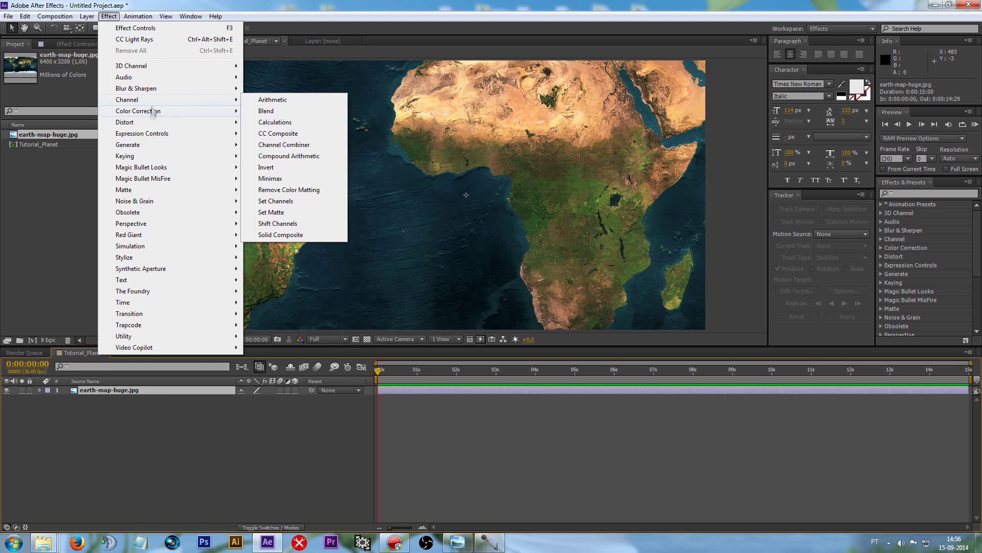
{"action": "mouse_move", "coordinate": [133, 240]}
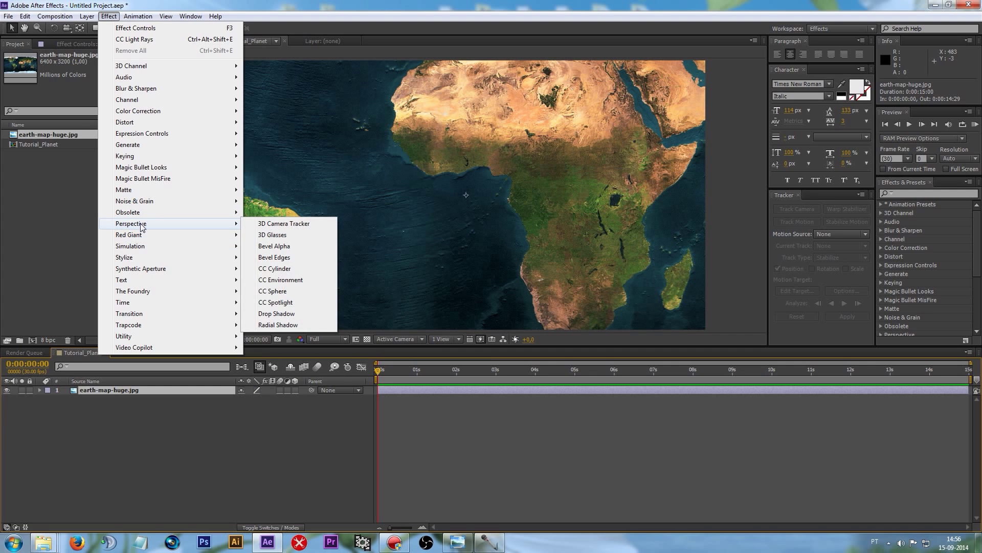
{"action": "left_click", "coordinate": [271, 291]}
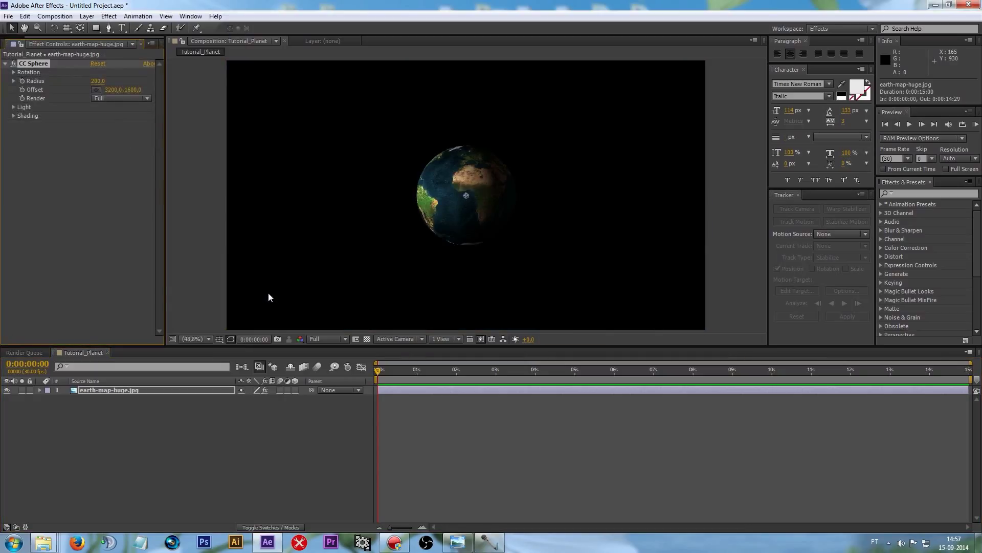
{"action": "left_click", "coordinate": [218, 293]}
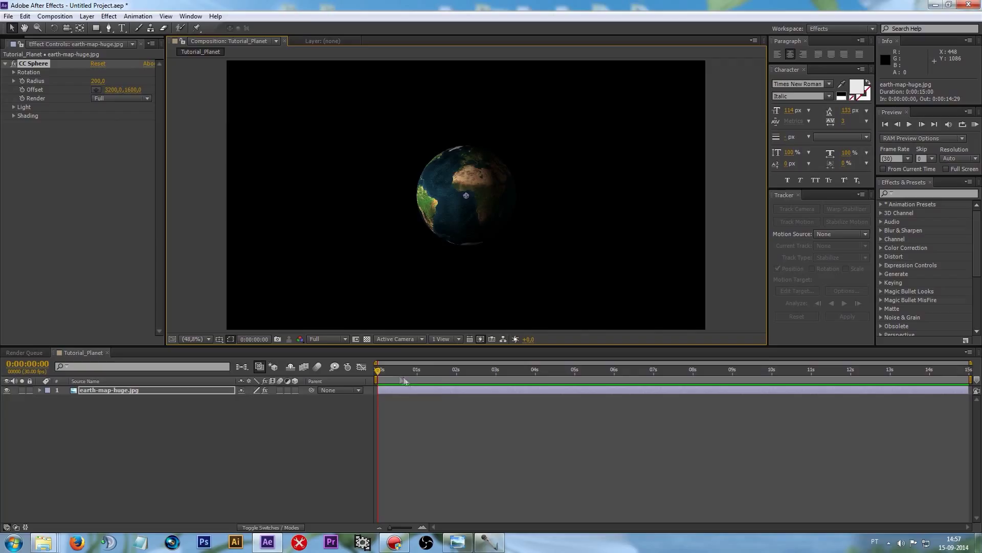
{"action": "mouse_move", "coordinate": [377, 369]}
{"action": "left_mouse_down"}
{"action": "mouse_move", "coordinate": [636, 372]}
{"action": "mouse_move", "coordinate": [377, 374]}
{"action": "left_mouse_up"}
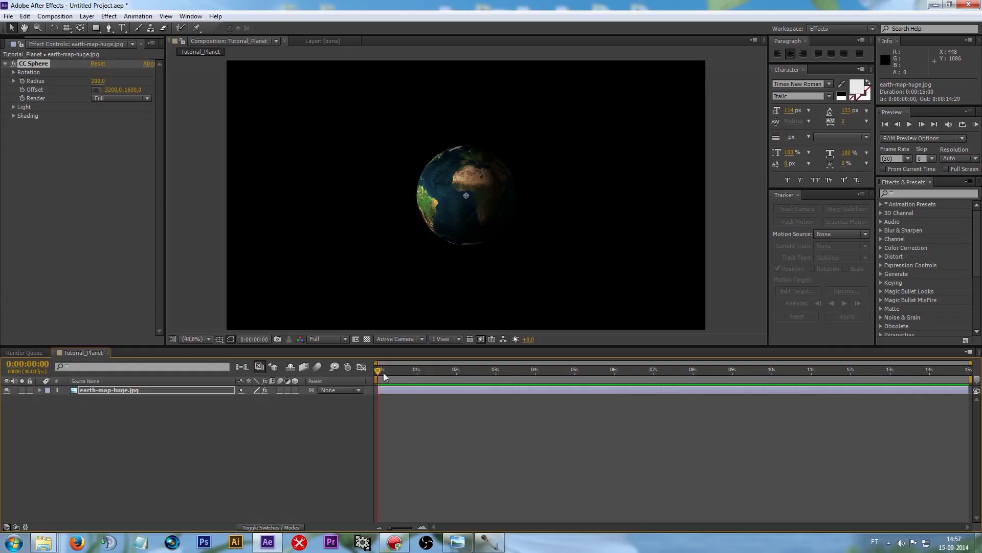
{"action": "left_click", "coordinate": [225, 417]}
{"action": "key", "text": "slash"}
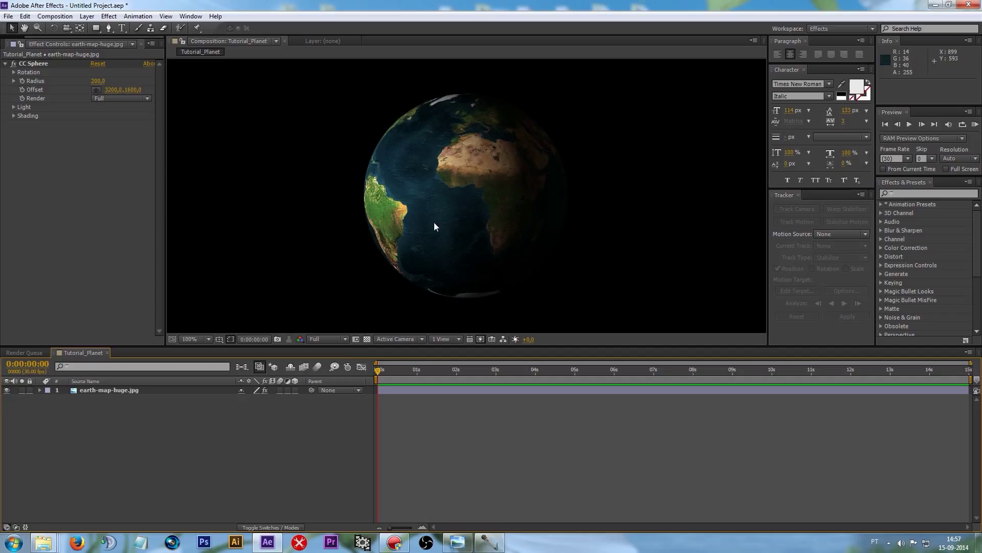
{"action": "key", "text": "comma"}
{"action": "key", "text": "comma"}
{"action": "key", "text": "comma"}
{"action": "key", "text": "comma"}
{"action": "key", "text": "period"}
{"action": "key", "text": "period"}
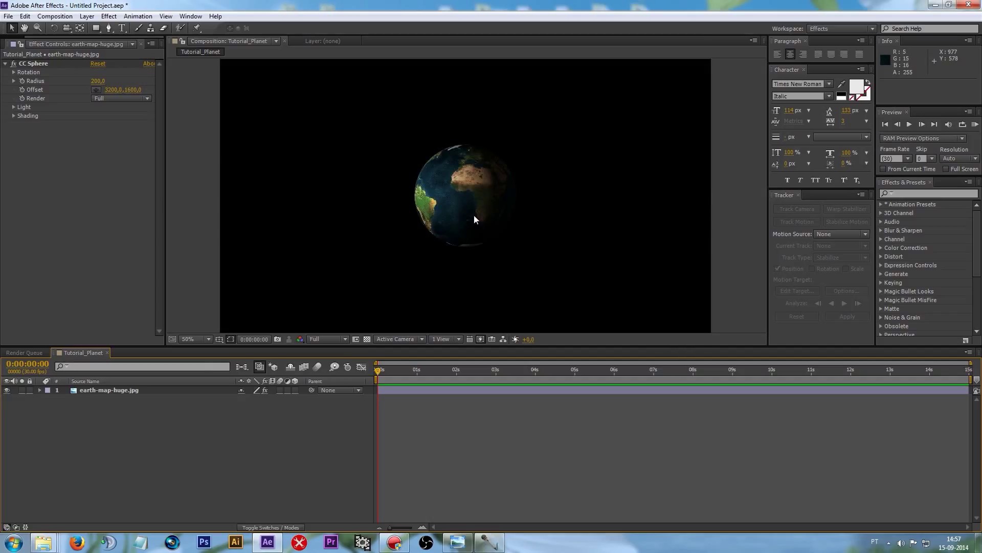
{"action": "left_click", "coordinate": [110, 390]}
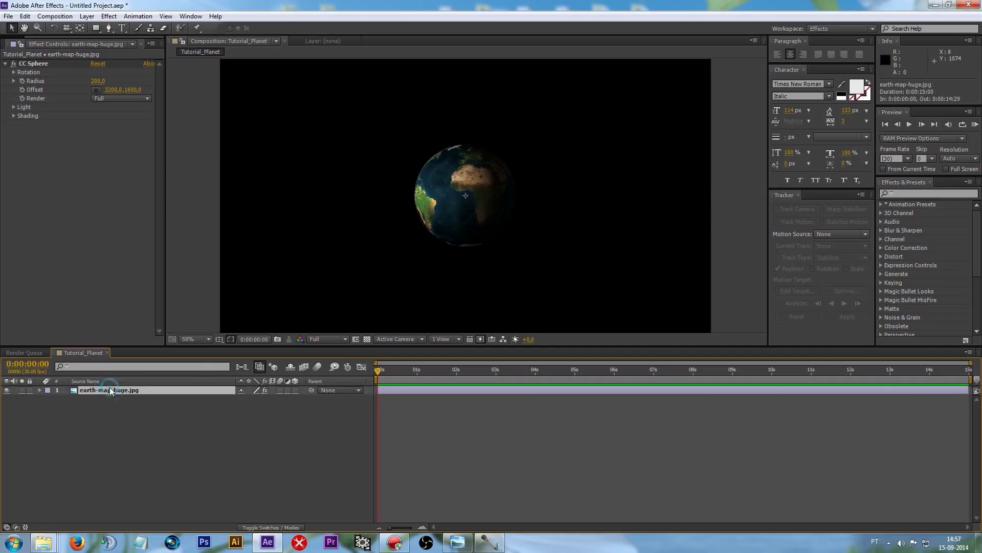
Step: Enable keyframing for CC Sphere's Rotation Y and expand its Rotation group in the timeline
{"action": "left_click", "coordinate": [14, 72]}
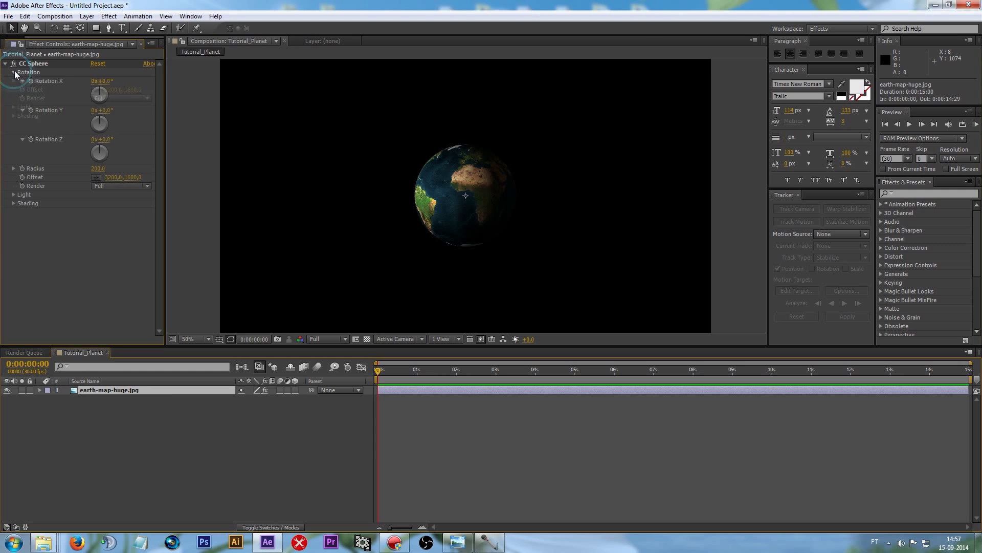
{"action": "left_click", "coordinate": [30, 110]}
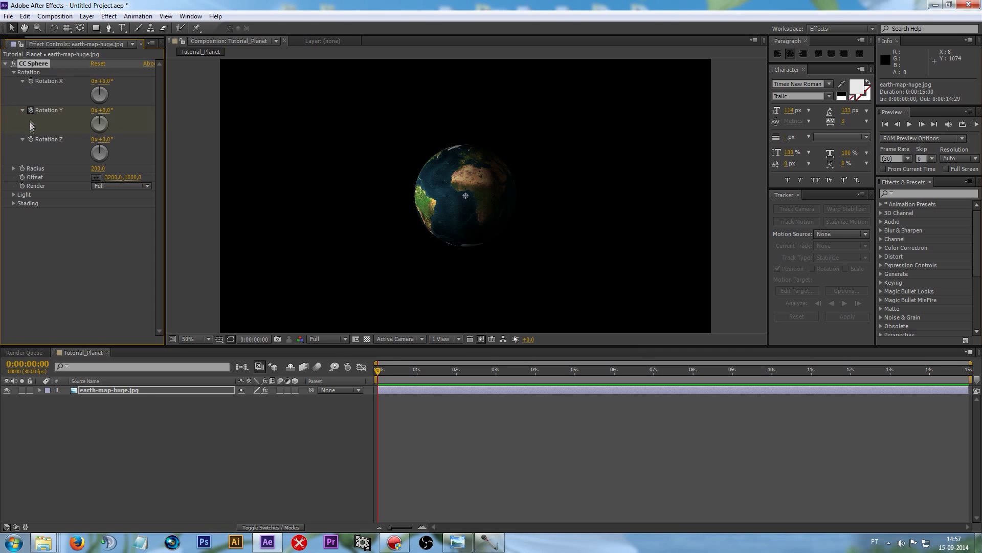
{"action": "left_click", "coordinate": [109, 391]}
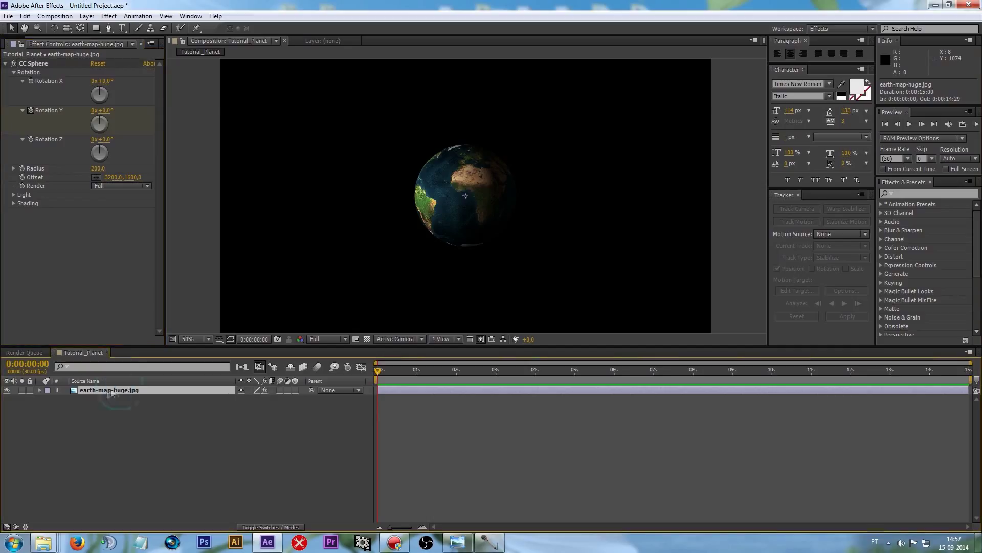
{"action": "left_click", "coordinate": [40, 390]}
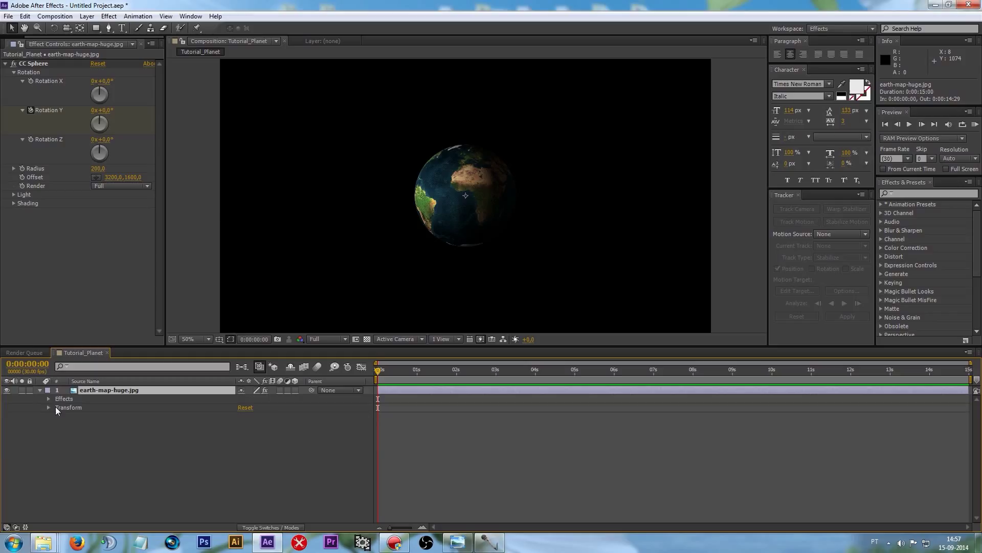
{"action": "left_click", "coordinate": [48, 407]}
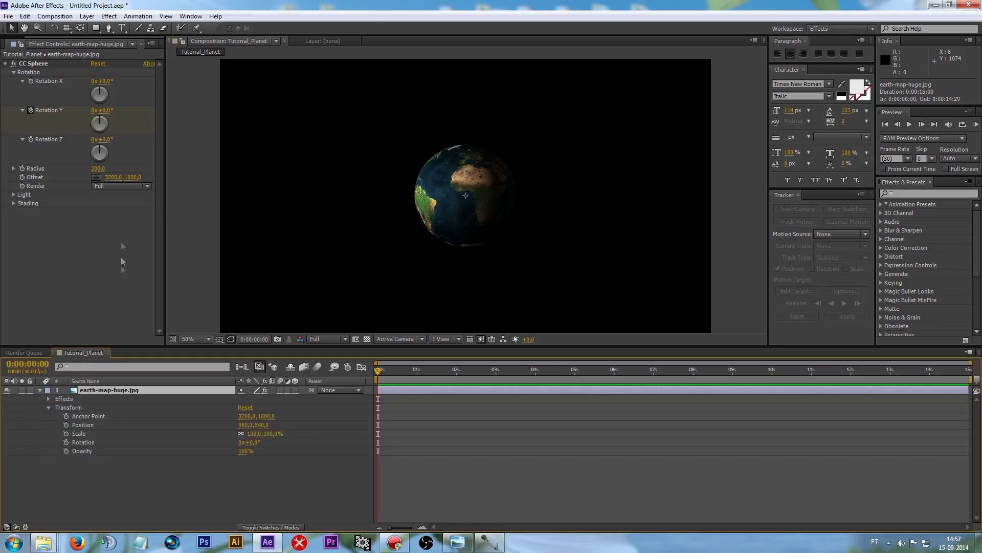
{"action": "left_click", "coordinate": [49, 407]}
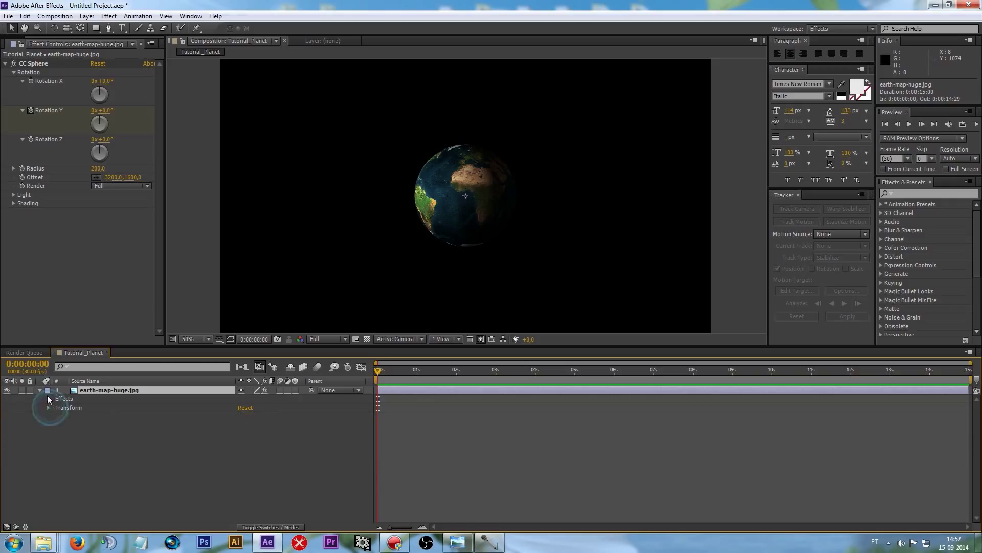
{"action": "left_click", "coordinate": [48, 398]}
{"action": "left_click", "coordinate": [56, 408]}
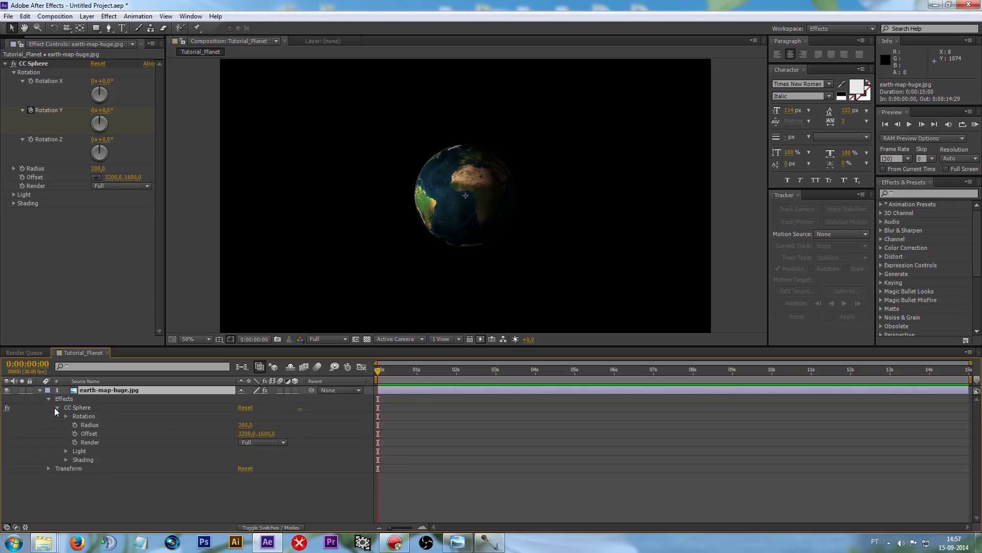
{"action": "left_click", "coordinate": [66, 417]}
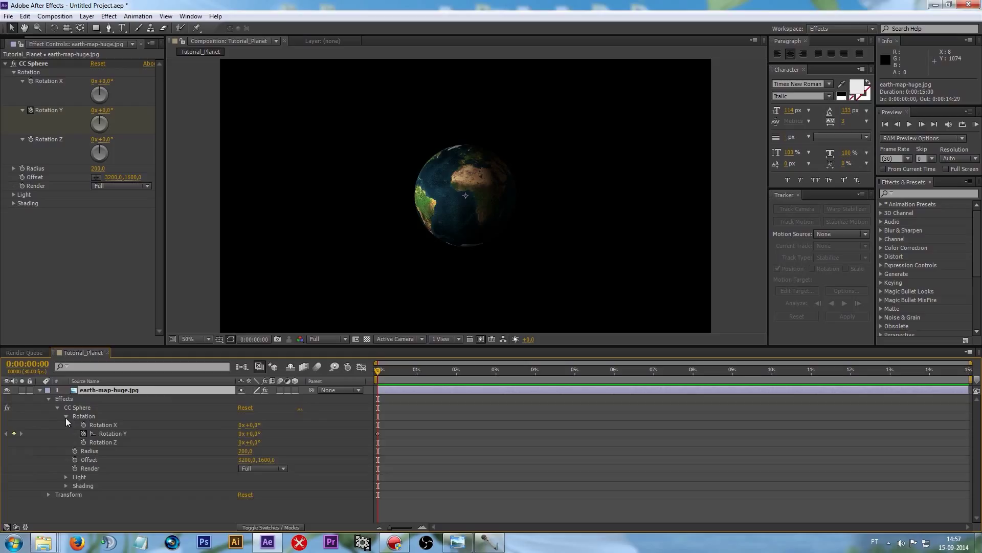
{"action": "left_click", "coordinate": [113, 433]}
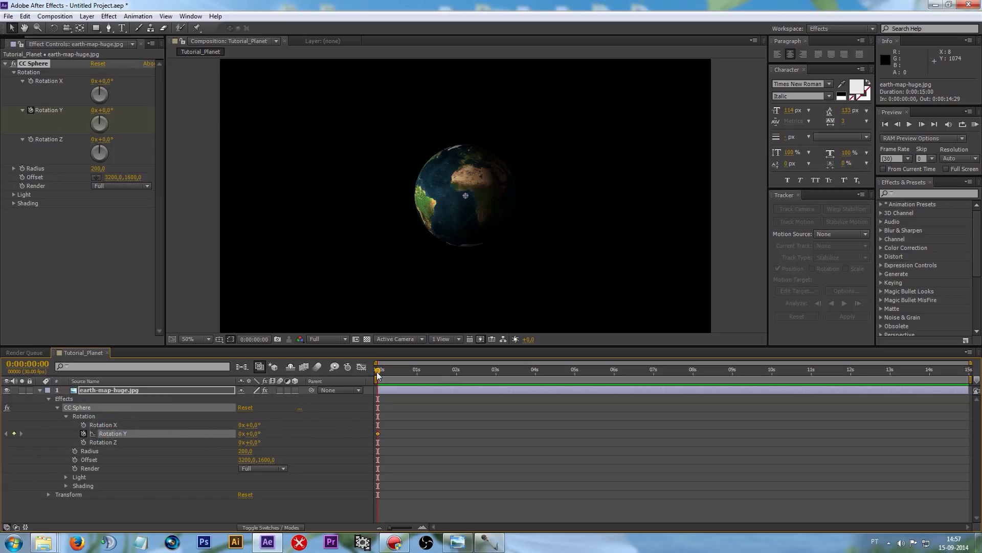
Step: Set Rotation Y to 2x near 5 s, end the work area at 5 s, and return to frame 0
{"action": "left_click_drag", "start_coordinate": [378, 375], "coordinate": [574, 370]}
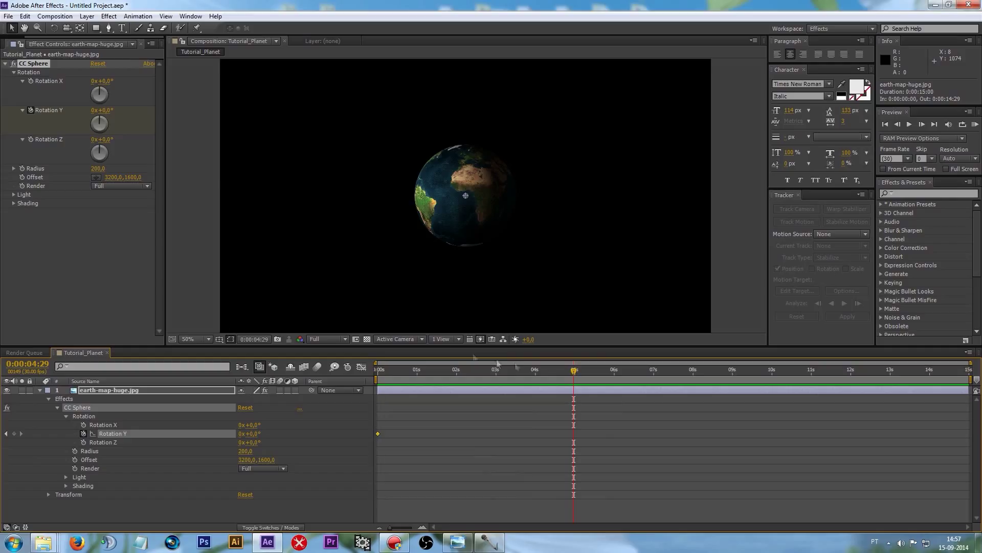
{"action": "left_click", "coordinate": [96, 111]}
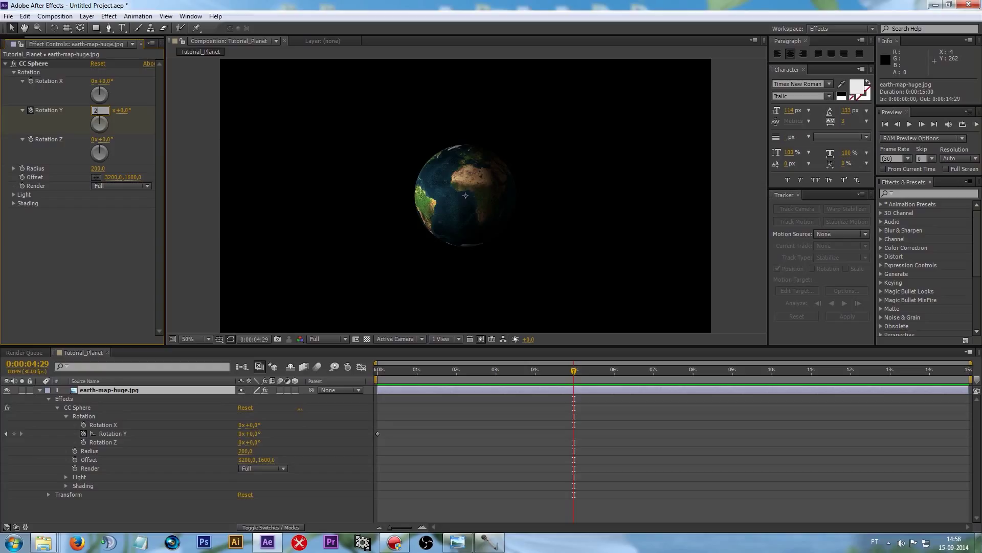
{"action": "key", "text": "Return"}
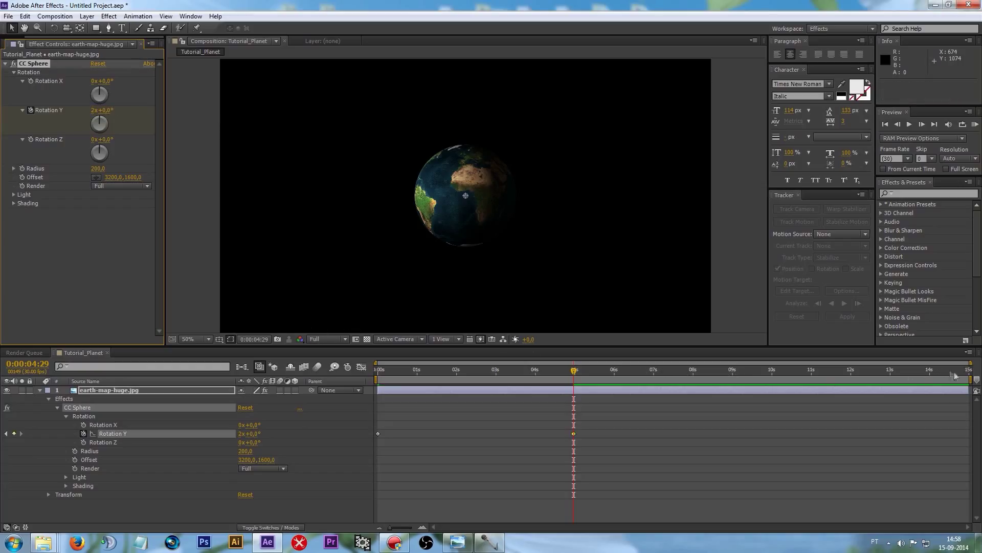
{"action": "left_click_drag", "start_coordinate": [969, 379], "coordinate": [592, 379]}
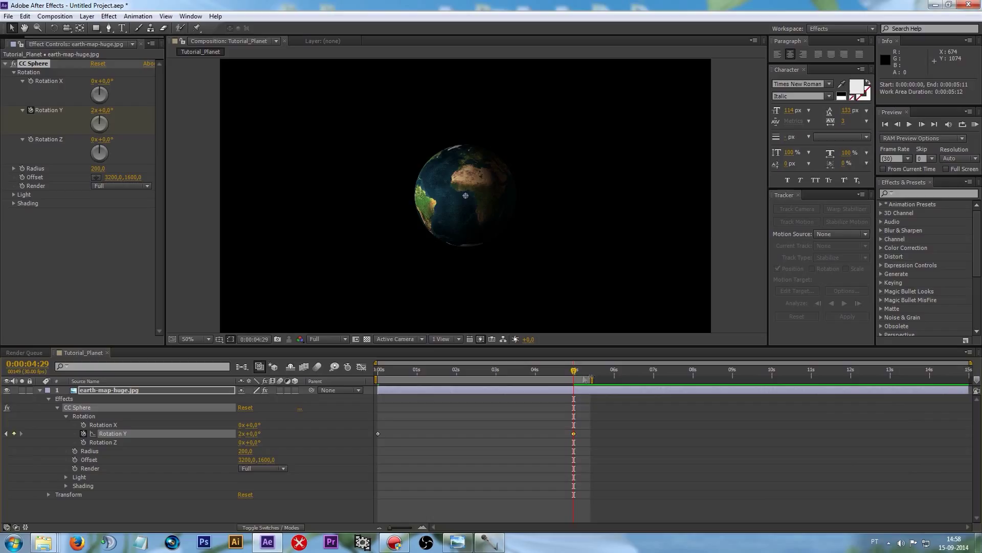
{"action": "key", "text": "Home"}
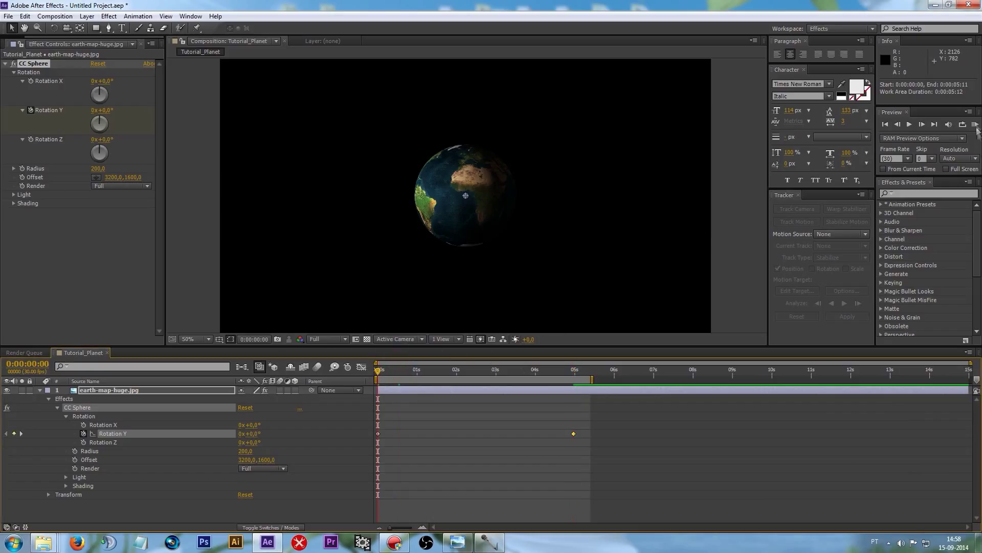
Step: Play a RAM preview of the two-turn spin, stop it, and scrub the timeline to check the rotation
{"action": "left_click", "coordinate": [975, 125]}
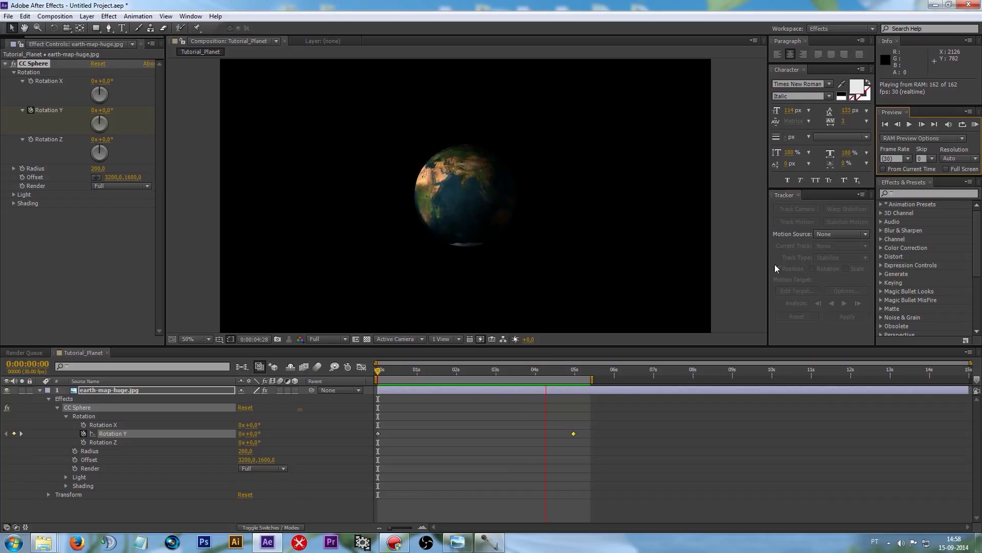
{"action": "left_click", "coordinate": [379, 372]}
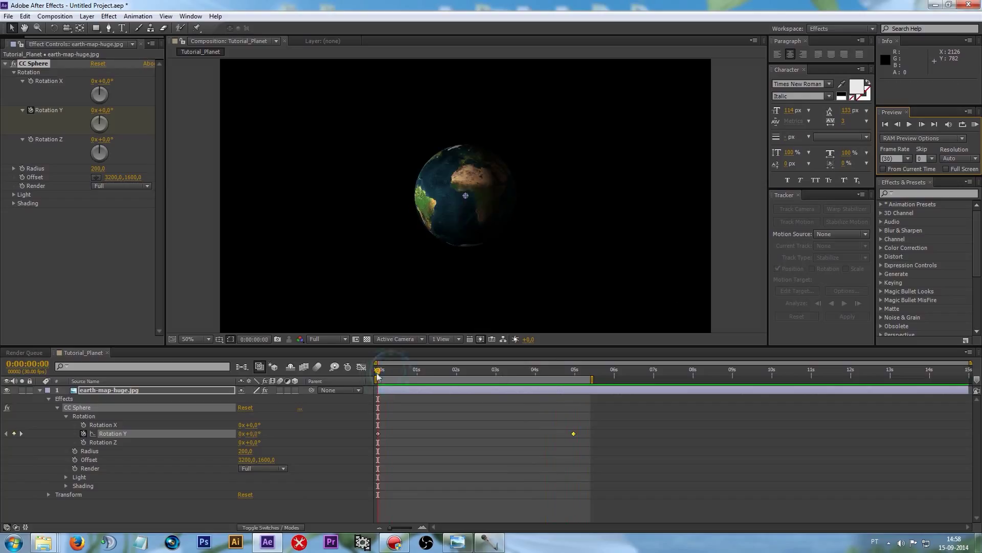
{"action": "left_click", "coordinate": [410, 425]}
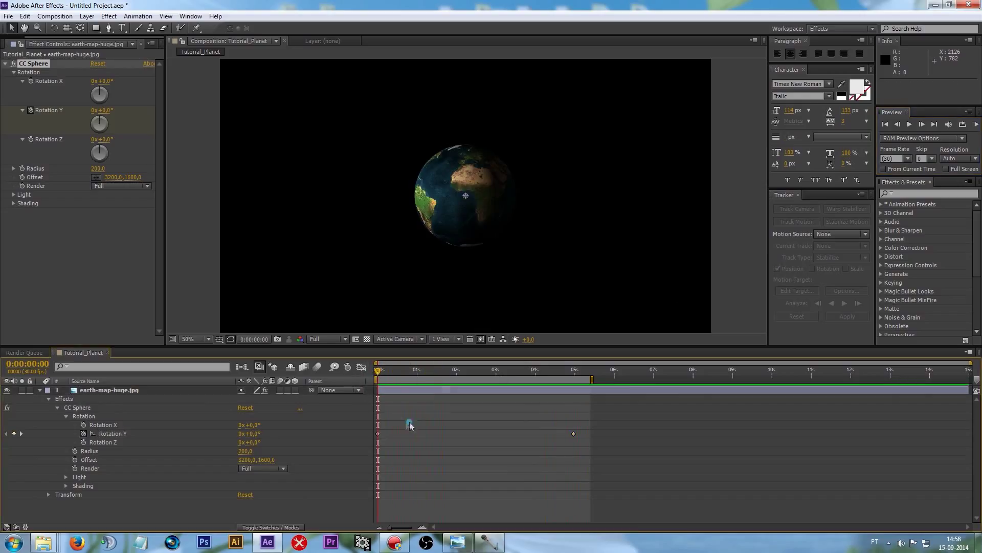
{"action": "left_click_drag", "start_coordinate": [380, 372], "coordinate": [354, 375]}
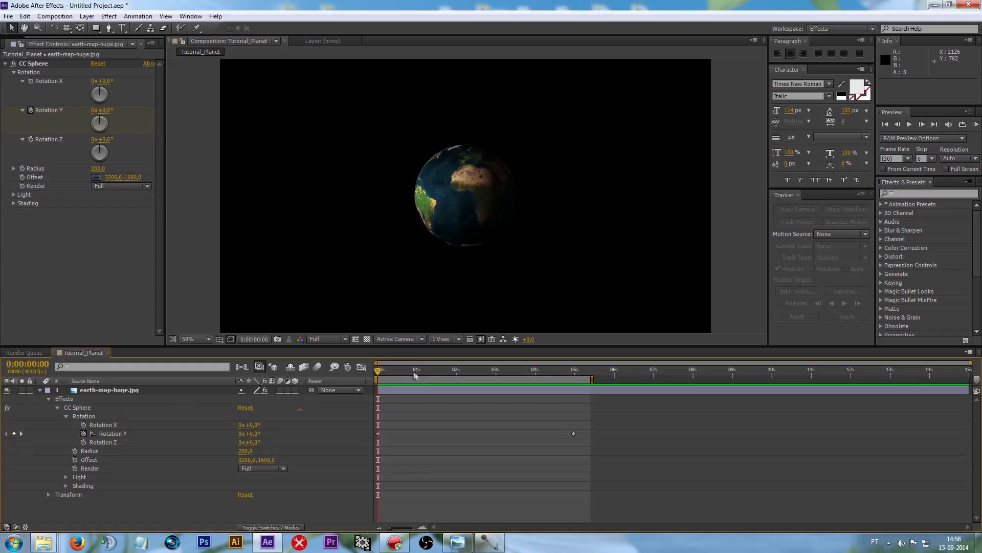
{"action": "left_click_drag", "start_coordinate": [395, 372], "coordinate": [369, 376]}
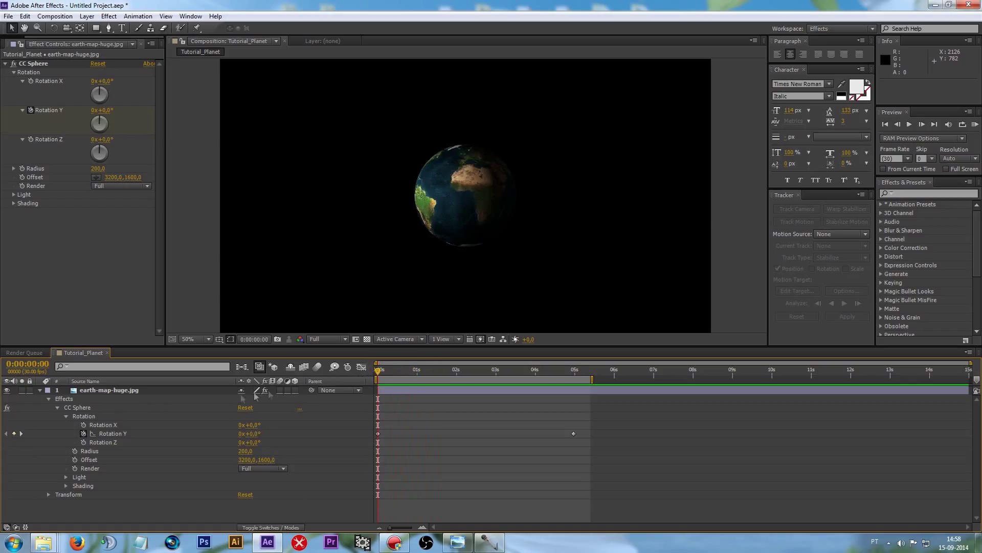
Step: Fold away CC Sphere, show the Transform properties, and set a 100% Scale keyframe at 0 s
{"action": "left_click", "coordinate": [56, 407]}
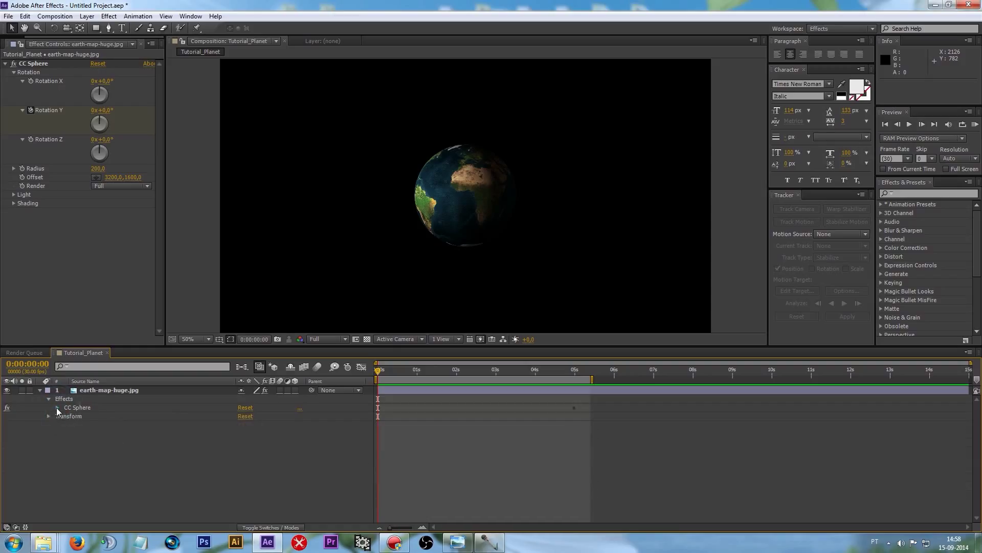
{"action": "left_click", "coordinate": [49, 398]}
{"action": "left_click", "coordinate": [49, 408]}
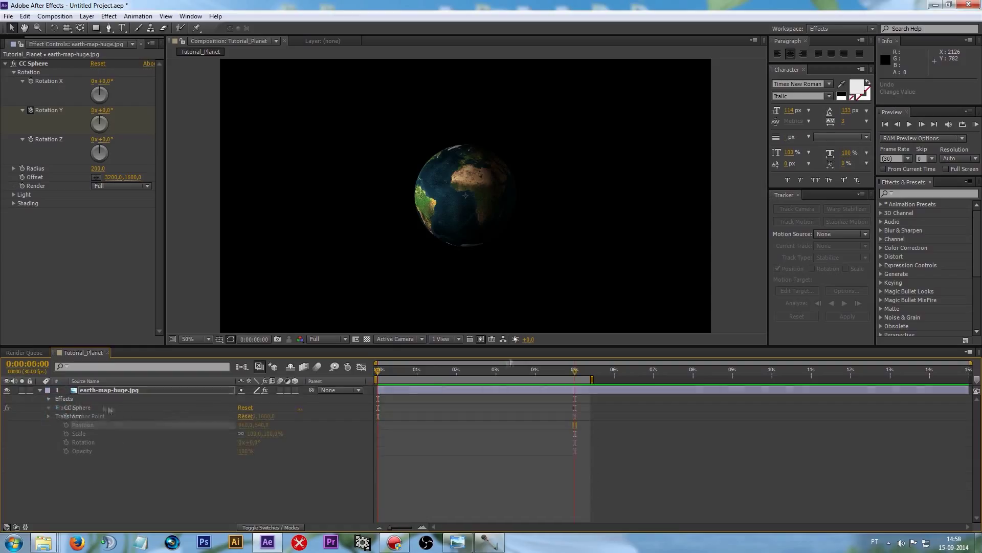
{"action": "key", "text": "k"}
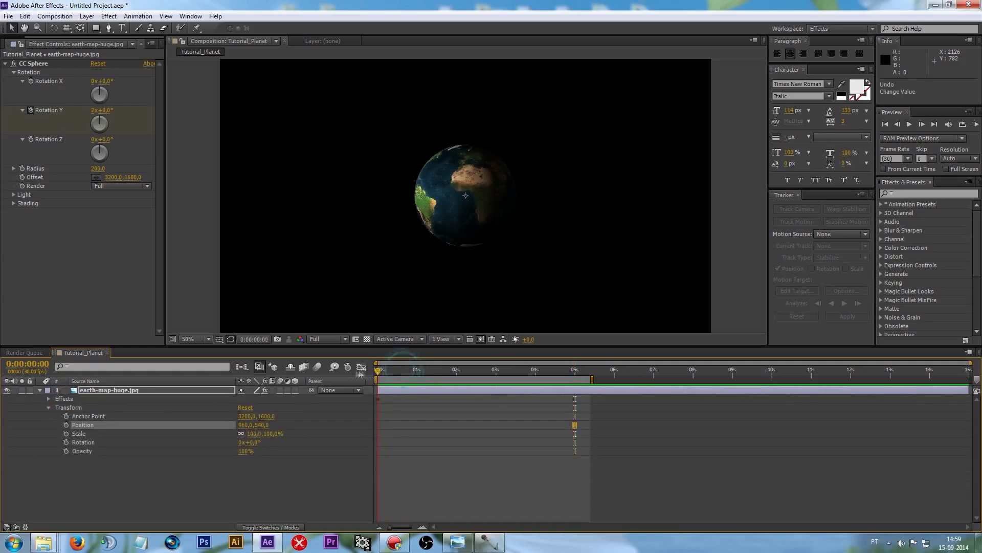
{"action": "left_click_drag", "start_coordinate": [406, 376], "coordinate": [356, 374]}
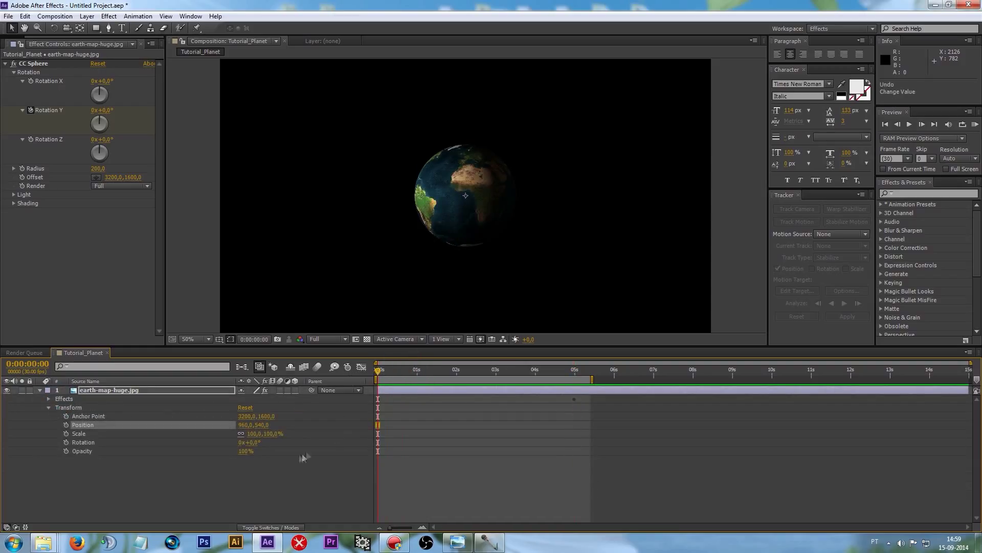
{"action": "left_click", "coordinate": [66, 433]}
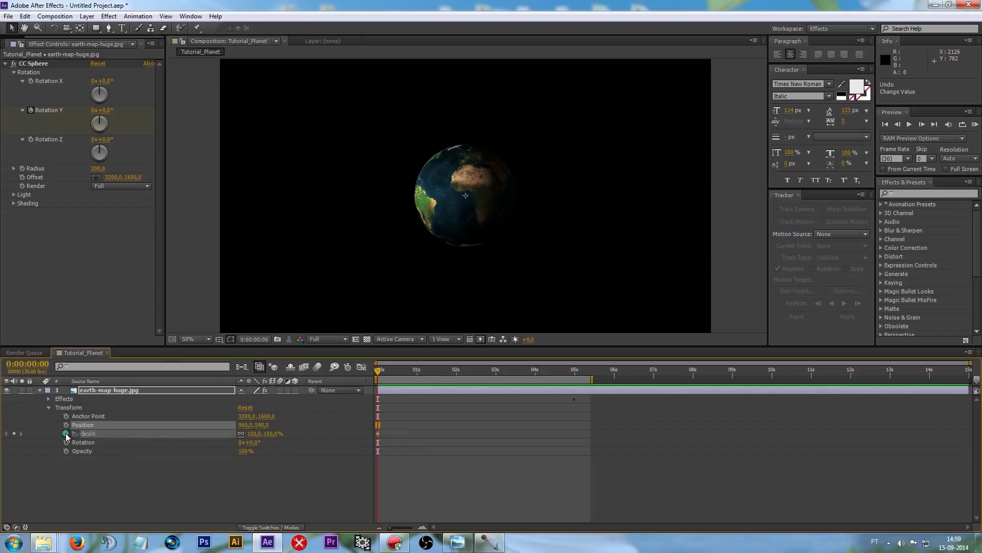
Step: Add a 200% Scale keyframe at about 5 seconds, then return to the start
{"action": "left_click_drag", "start_coordinate": [379, 373], "coordinate": [579, 382]}
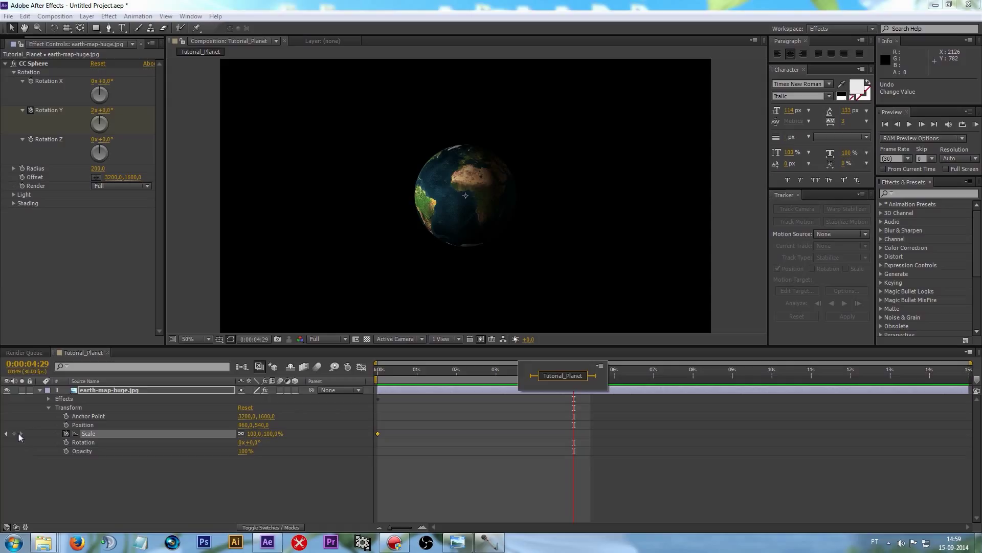
{"action": "left_click", "coordinate": [14, 433]}
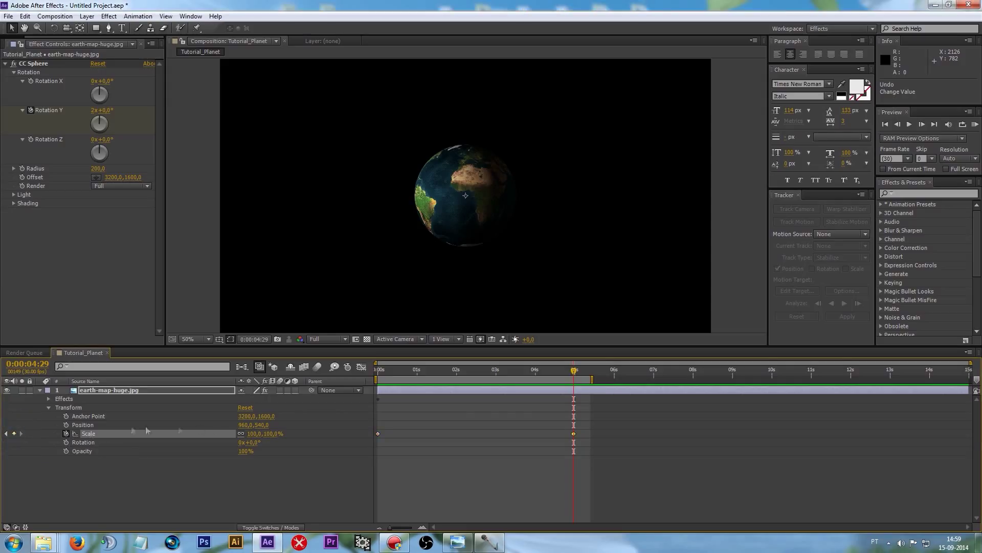
{"action": "left_click", "coordinate": [574, 433]}
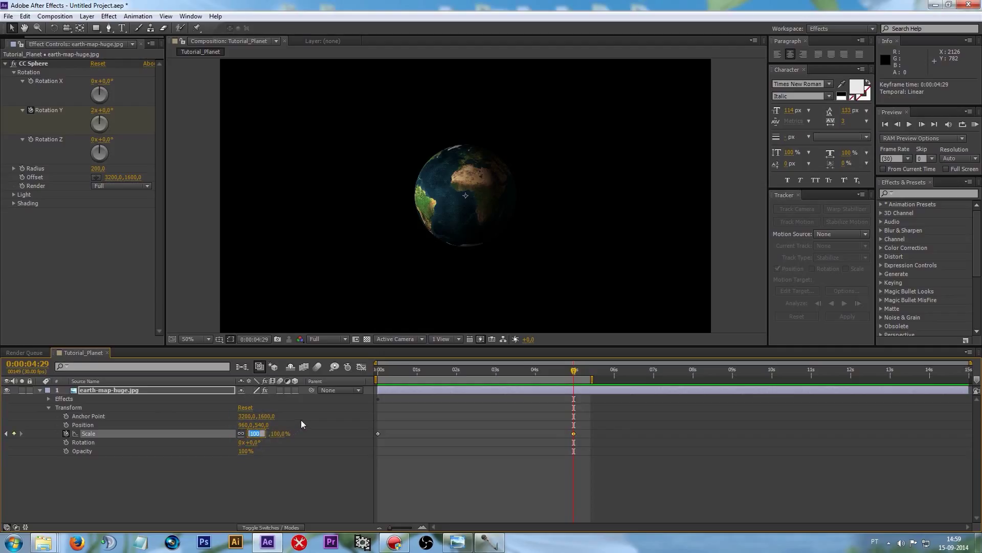
{"action": "type", "text": "200"}
{"action": "key", "text": "Return"}
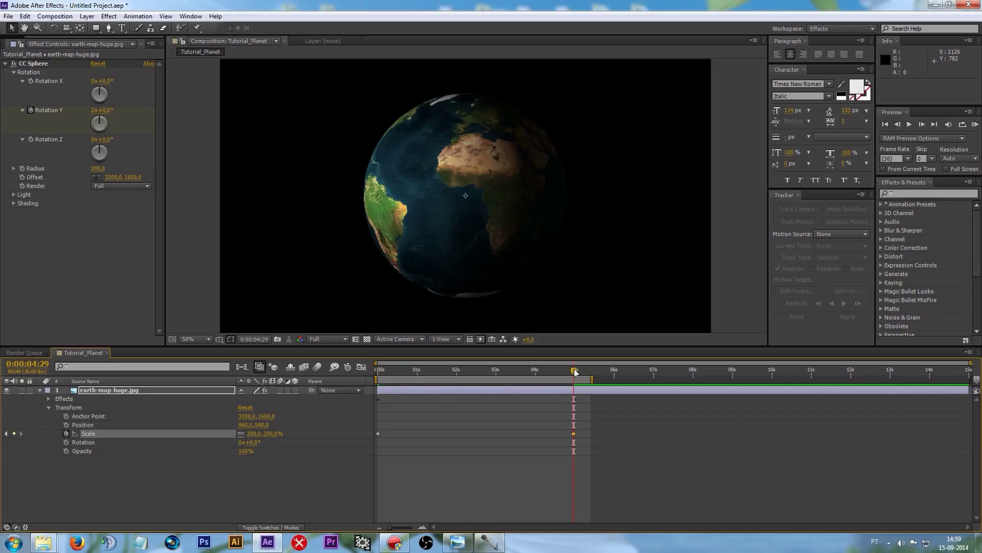
{"action": "left_click", "coordinate": [379, 372]}
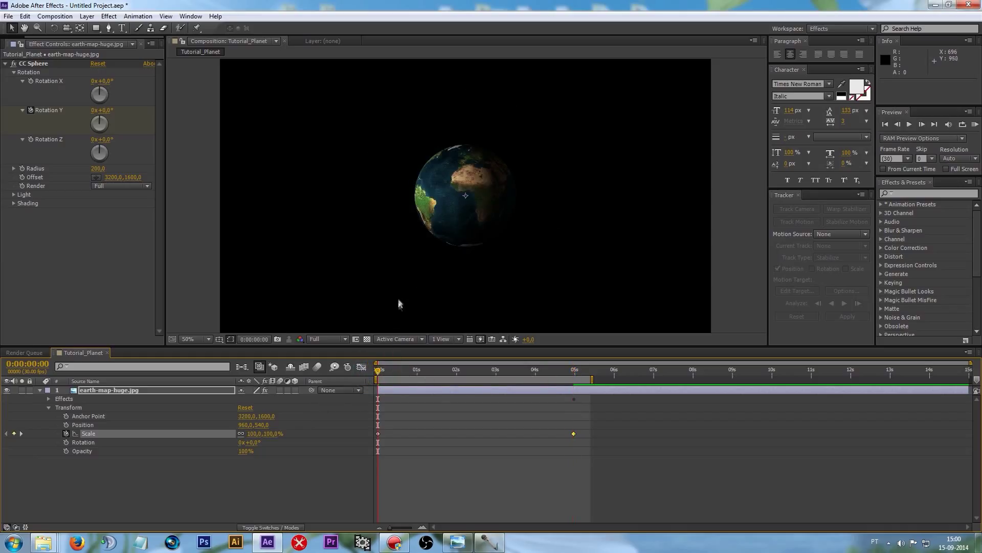
Step: Fit the composition in the viewer, preview the spinning, growing globe, and select the first Scale keyframe
{"action": "left_click", "coordinate": [193, 339]}
{"action": "left_click", "coordinate": [205, 358]}
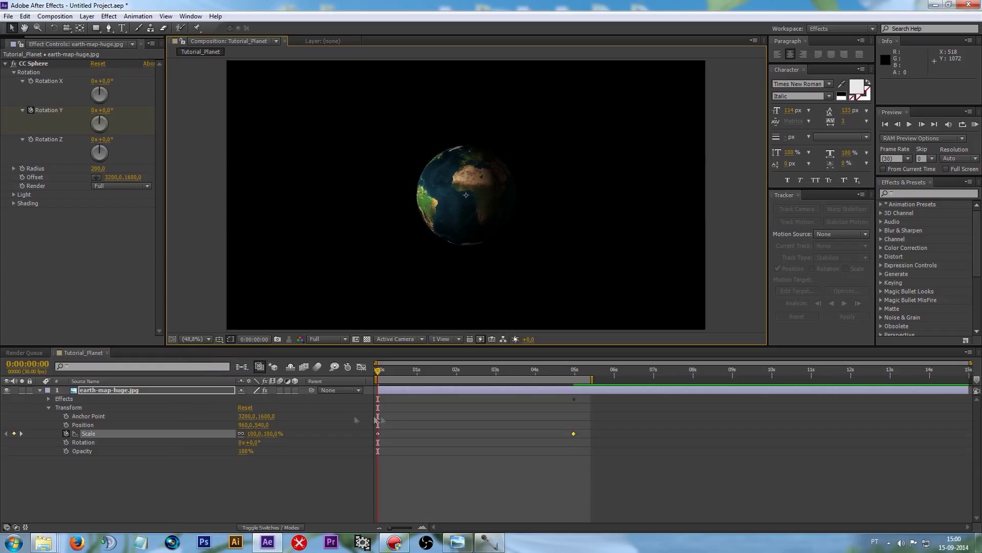
{"action": "left_click", "coordinate": [975, 124]}
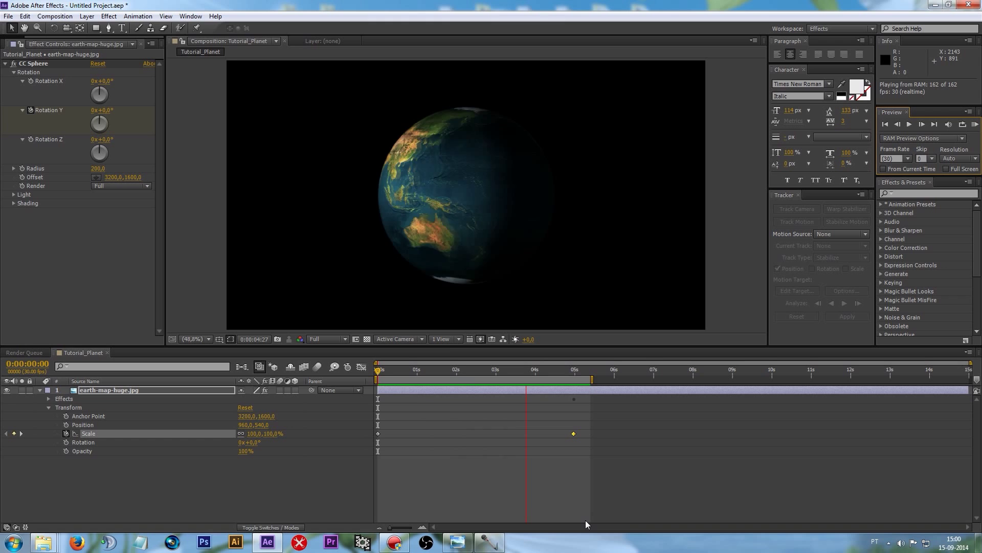
{"action": "left_click", "coordinate": [385, 369]}
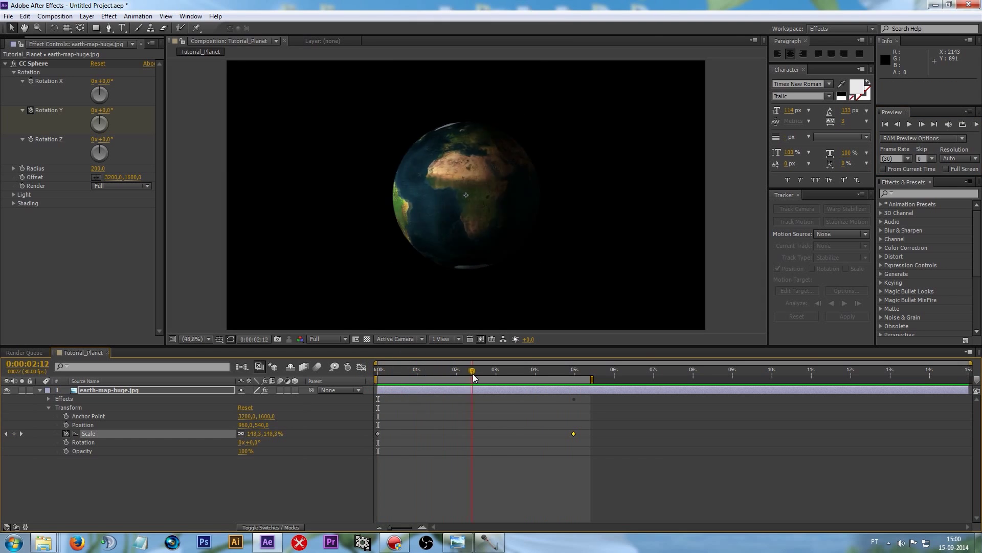
{"action": "left_click", "coordinate": [377, 434]}
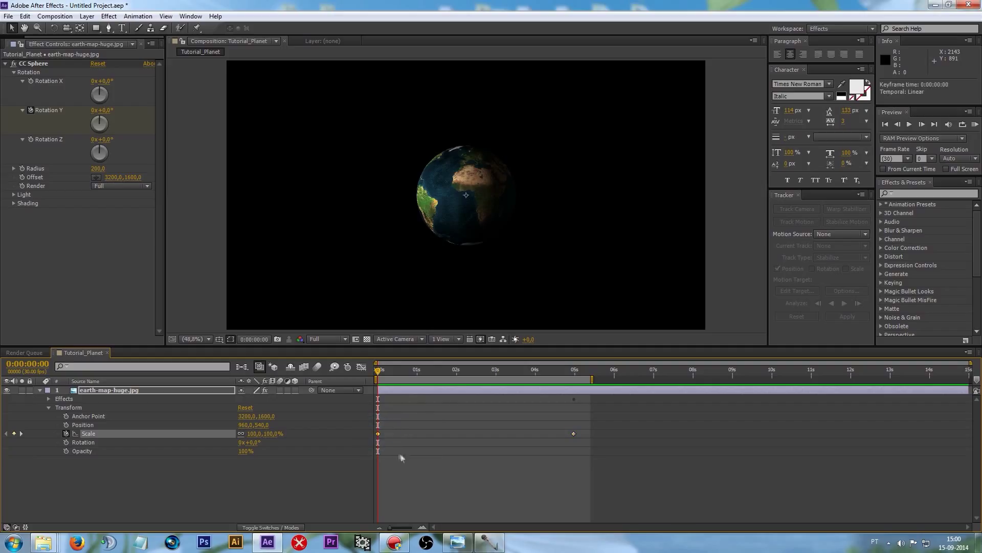
Step: Apply Easy Ease to the first Scale keyframe
{"action": "right_click", "coordinate": [378, 435]}
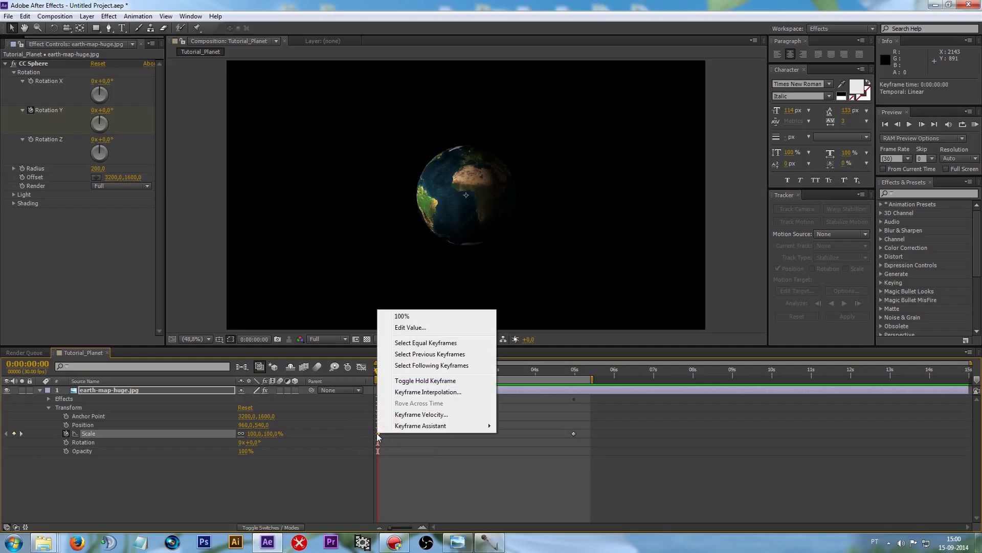
{"action": "mouse_move", "coordinate": [404, 429]}
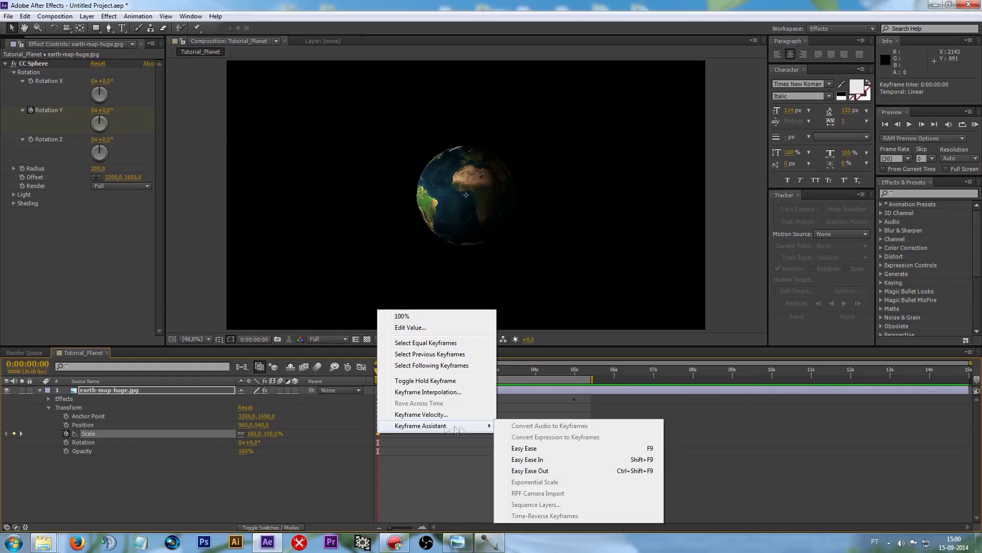
{"action": "left_click", "coordinate": [521, 452]}
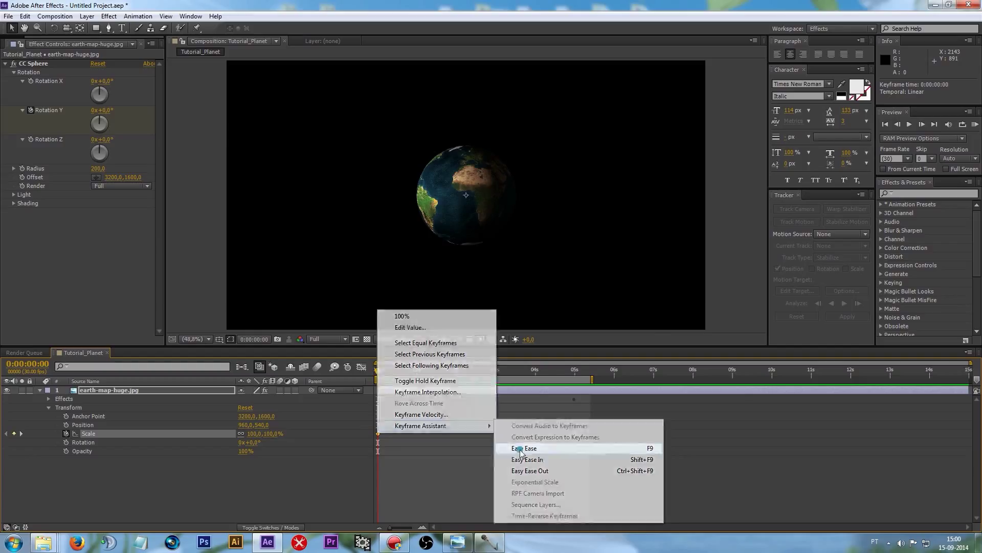
Step: Apply Easy Ease Out to the 5-second Scale keyframe and return to the composition start
{"action": "left_click", "coordinate": [574, 434]}
{"action": "left_click", "coordinate": [575, 372]}
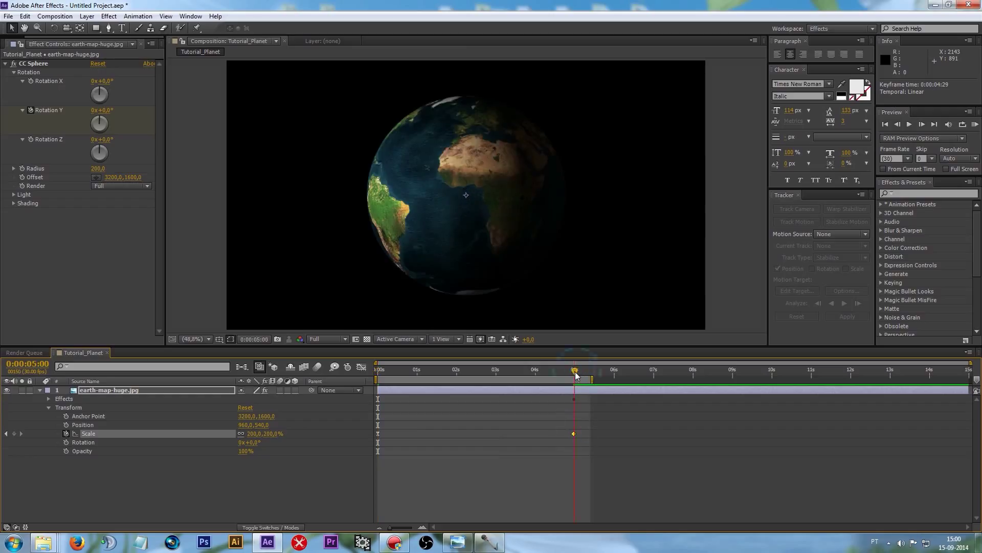
{"action": "right_click", "coordinate": [573, 433]}
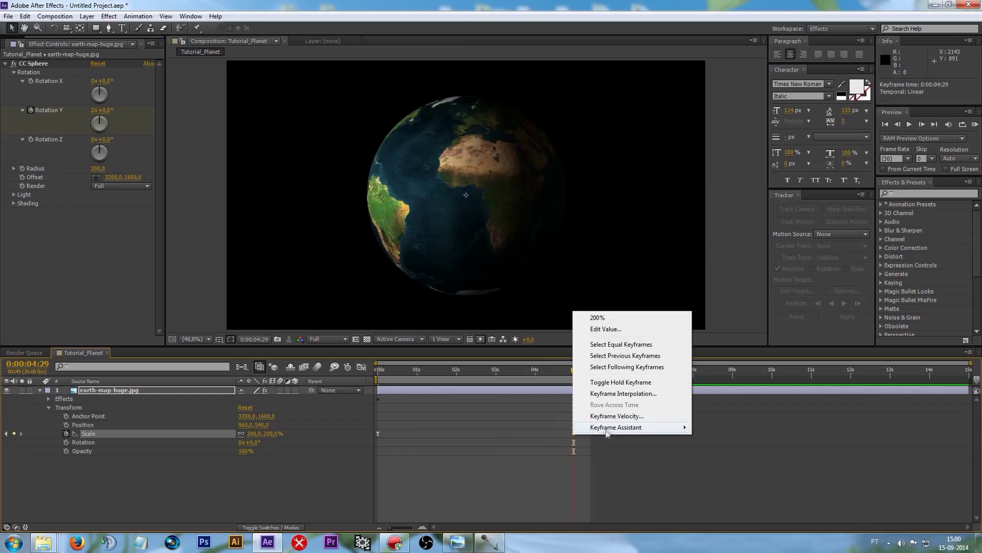
{"action": "mouse_move", "coordinate": [607, 428]}
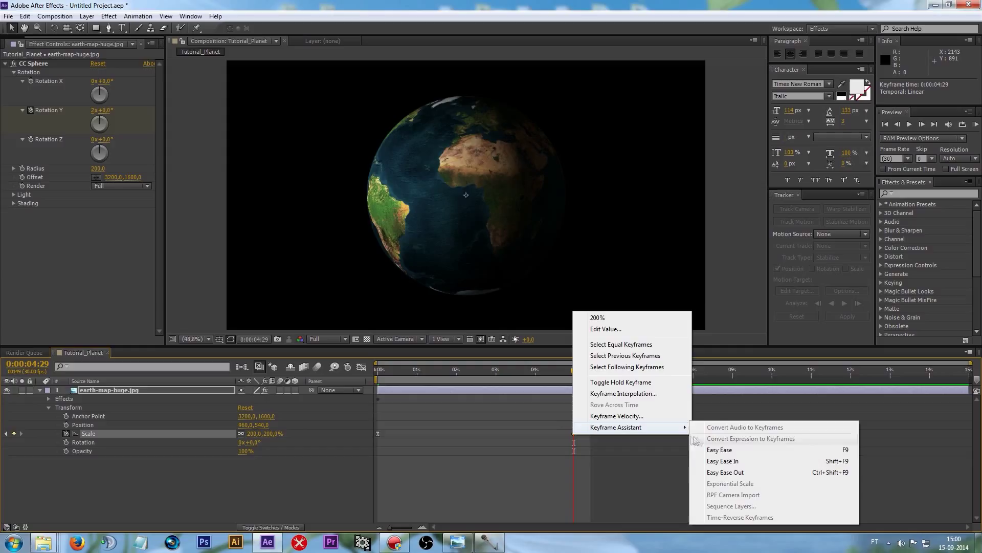
{"action": "left_click", "coordinate": [714, 473]}
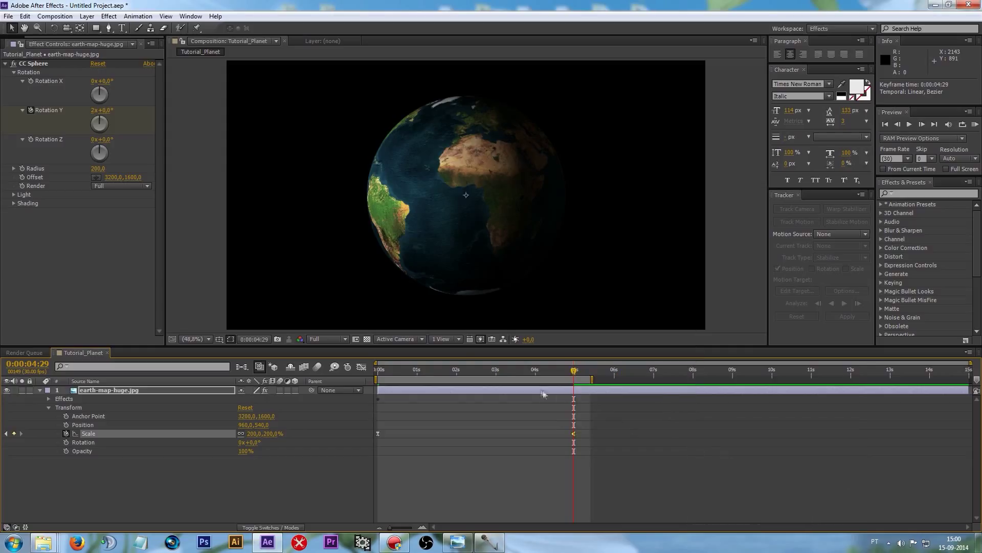
{"action": "key", "text": "Home"}
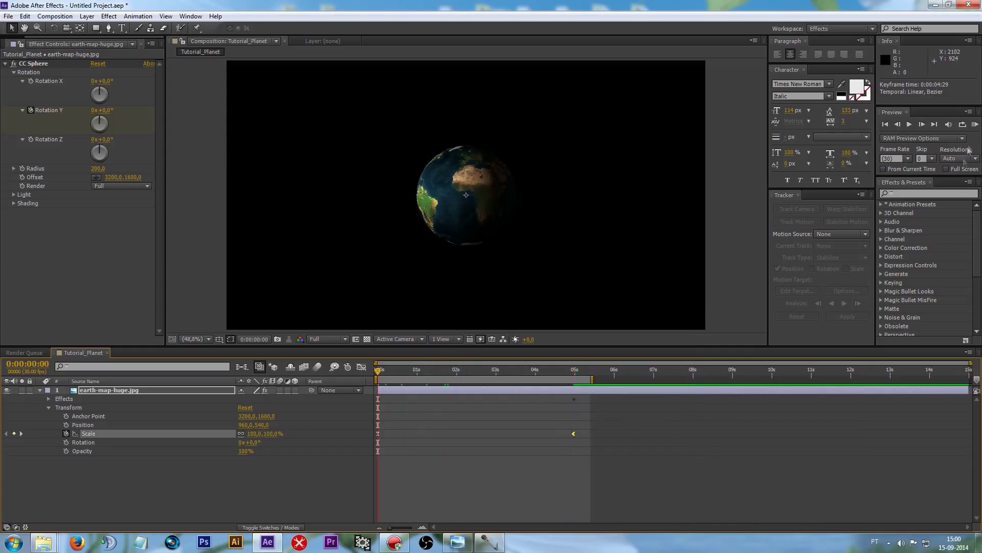
{"action": "left_click", "coordinate": [975, 125]}
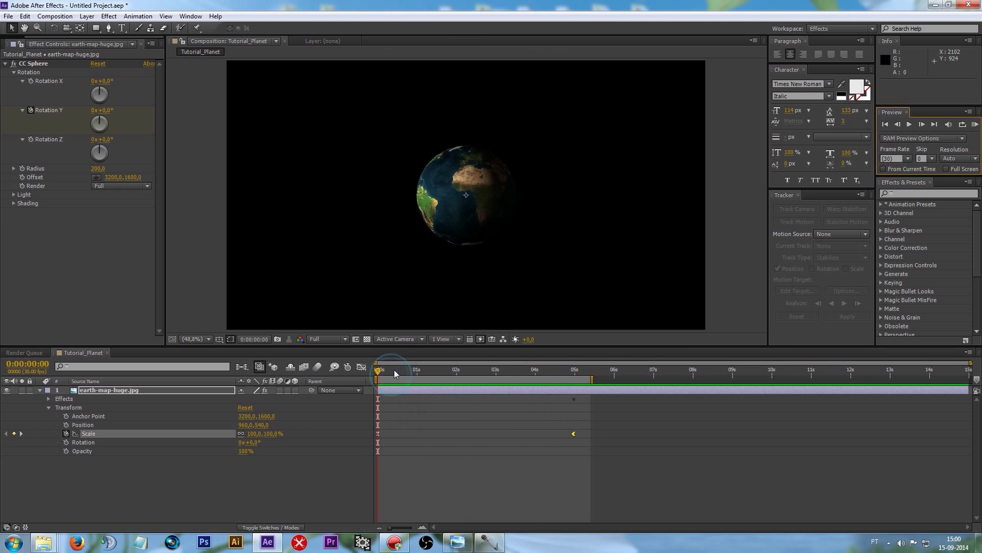
{"action": "mouse_move", "coordinate": [394, 370]}
{"action": "left_mouse_down"}
{"action": "mouse_move", "coordinate": [431, 369]}
{"action": "mouse_move", "coordinate": [367, 372]}
{"action": "mouse_move", "coordinate": [441, 376]}
{"action": "mouse_move", "coordinate": [379, 376]}
{"action": "mouse_move", "coordinate": [425, 373]}
{"action": "mouse_move", "coordinate": [388, 372]}
{"action": "mouse_move", "coordinate": [403, 373]}
{"action": "left_mouse_up"}
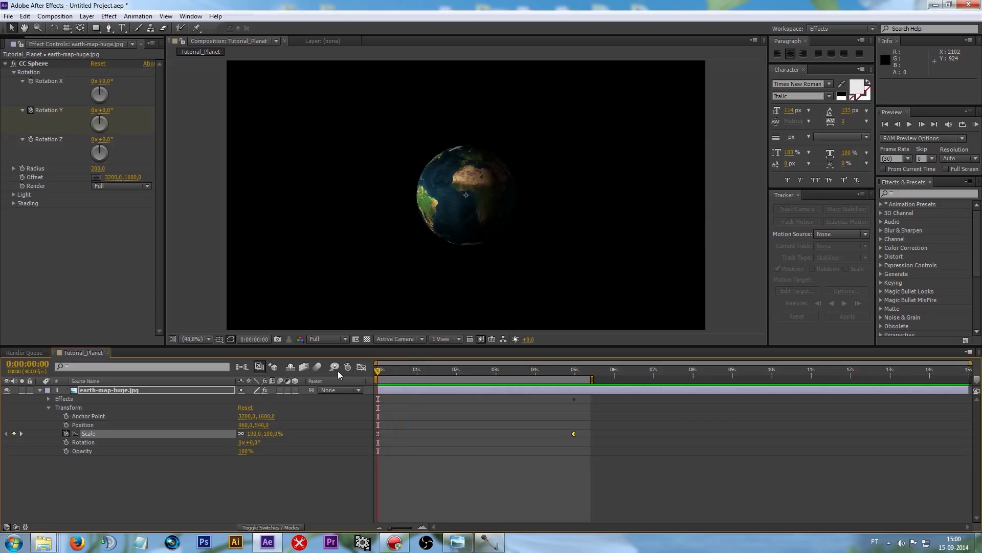